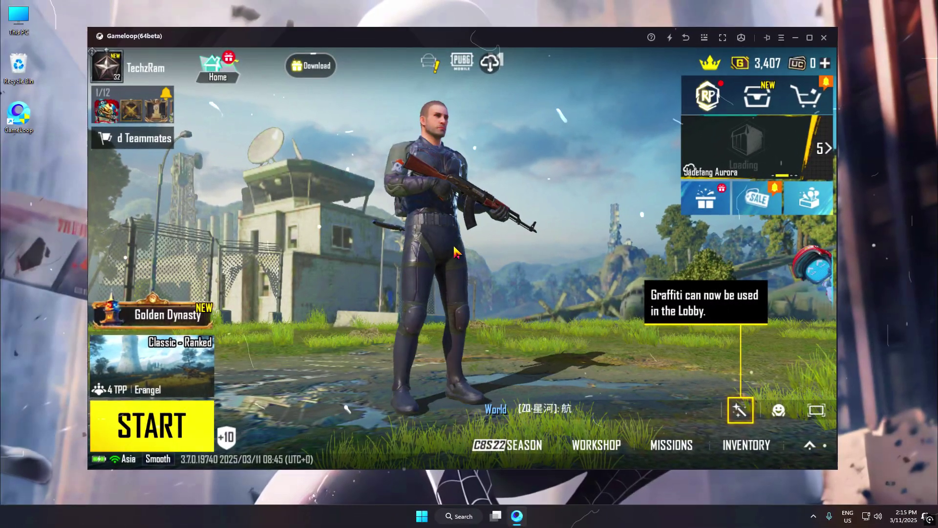
Open the game's graphics settings and choose Customize as the graphics preference
left_click(810, 445)
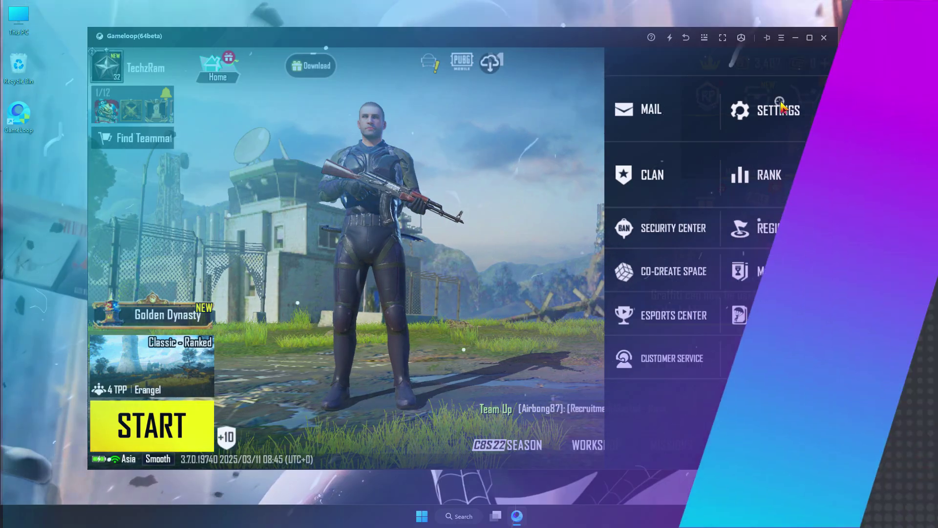
left_click(781, 109)
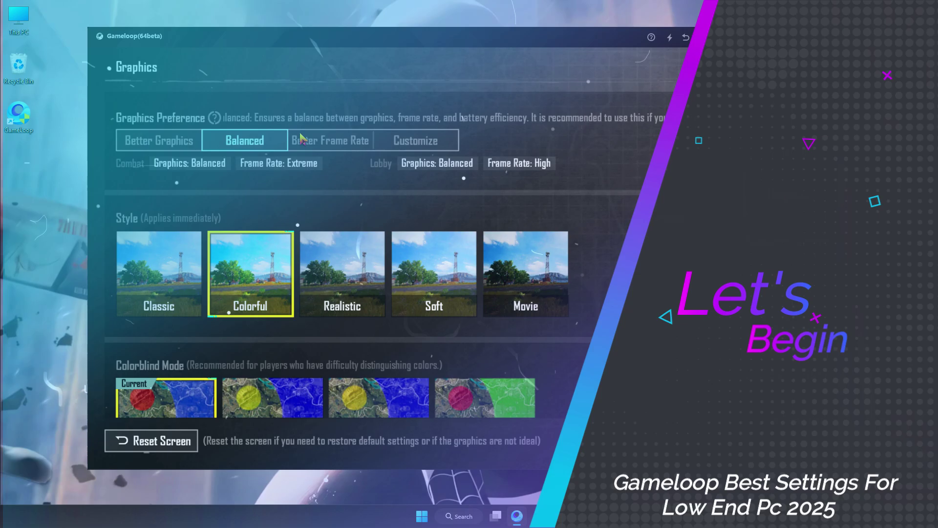
left_click(407, 142)
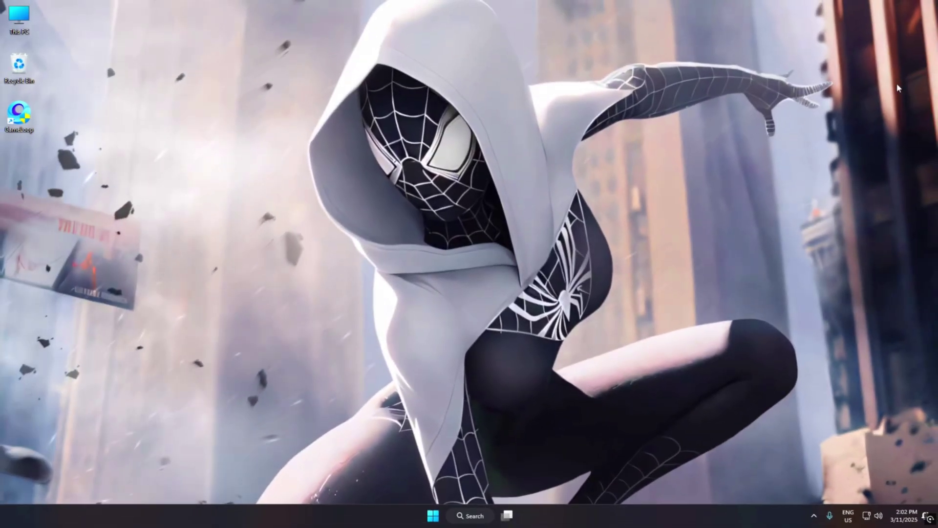
Launch GameLoop from the desktop and run an update check
double_click(24, 124)
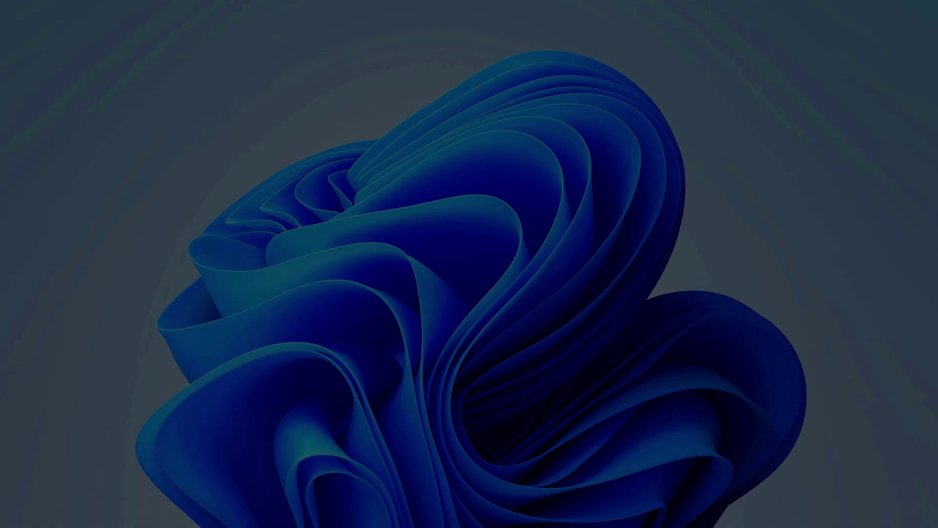
left_click(407, 346)
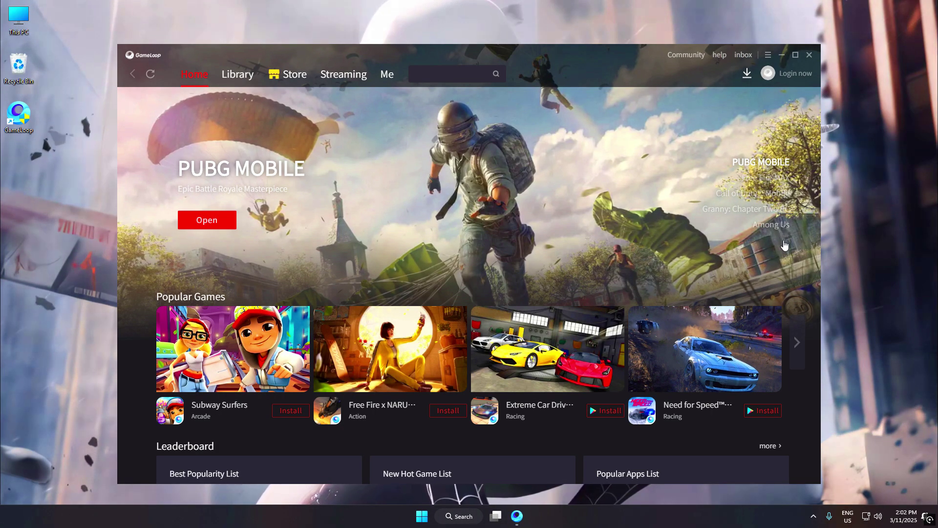
mouse_move(764, 175)
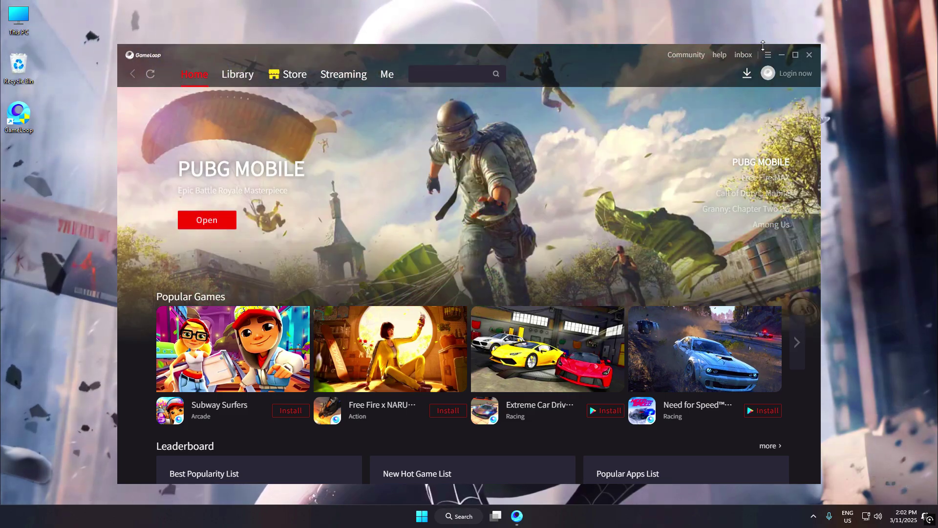
left_click(768, 55)
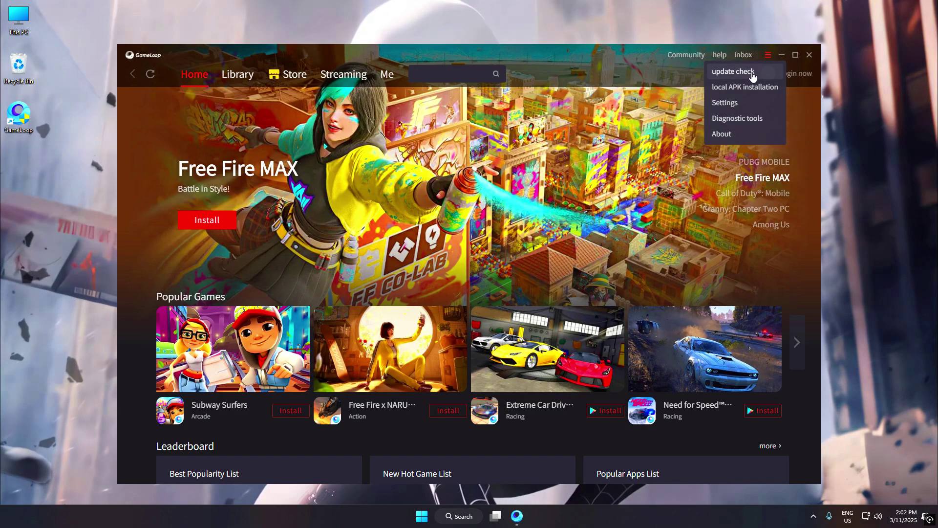
left_click(751, 74)
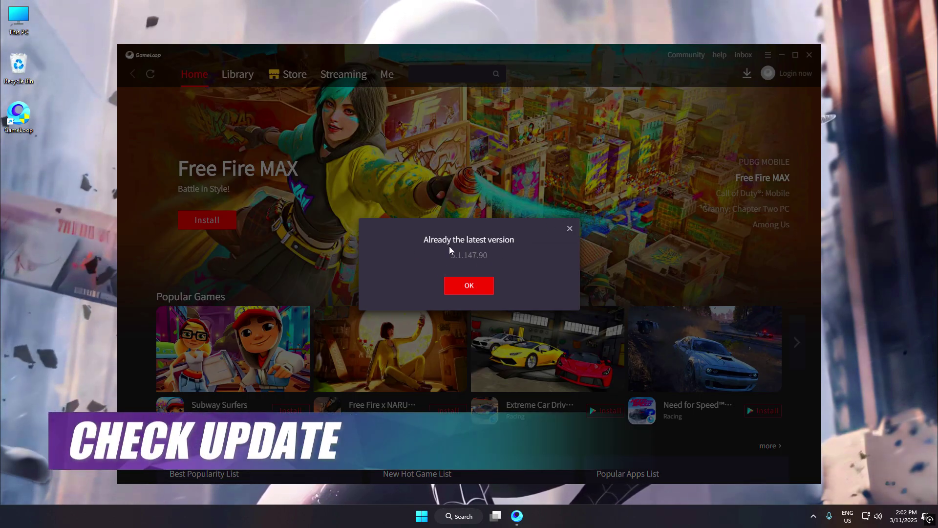
left_click(471, 291)
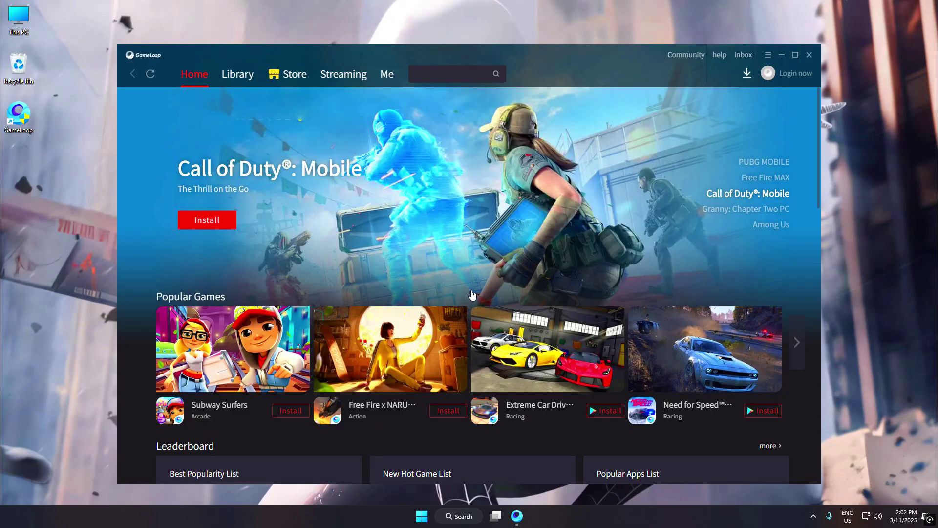
In GameLoop's basic settings, disable auto run at startup, advanced watermark hiding, best fixed window ratio and auto download of reserved games
left_click(768, 55)
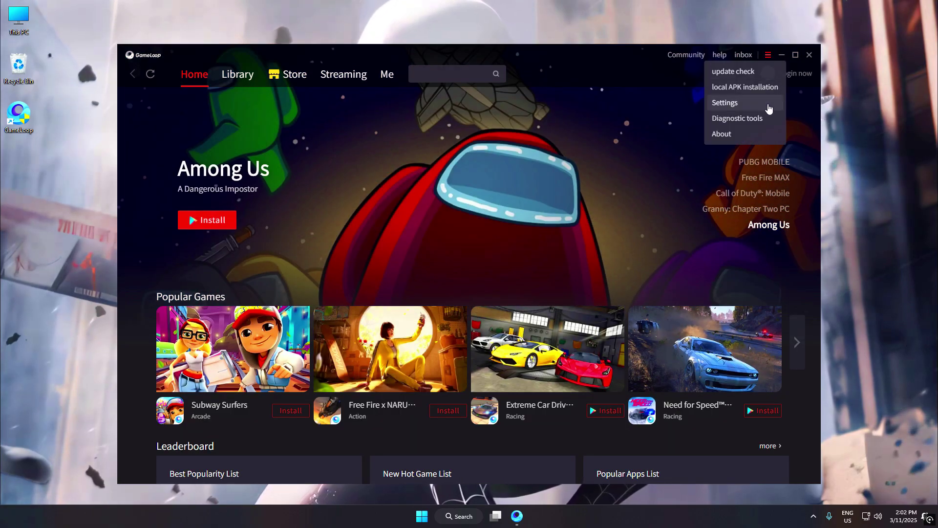
left_click(767, 105)
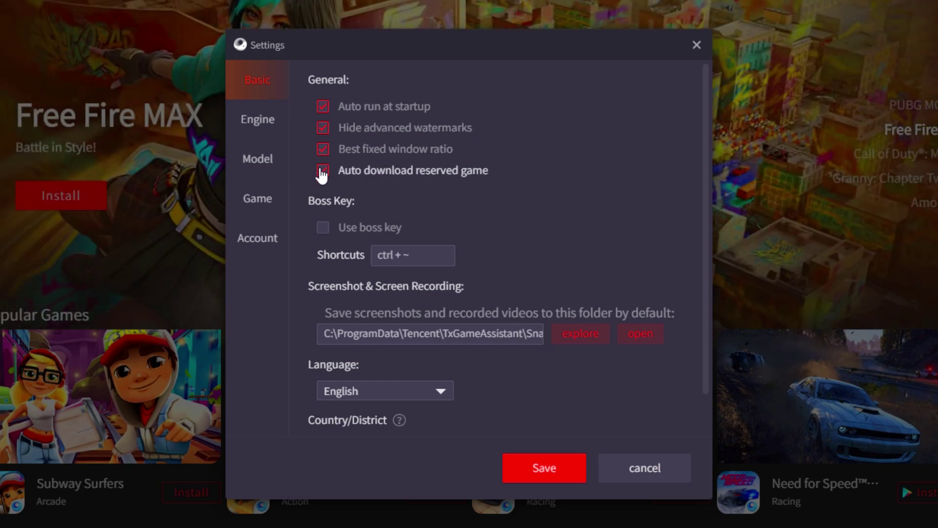
left_click(323, 149)
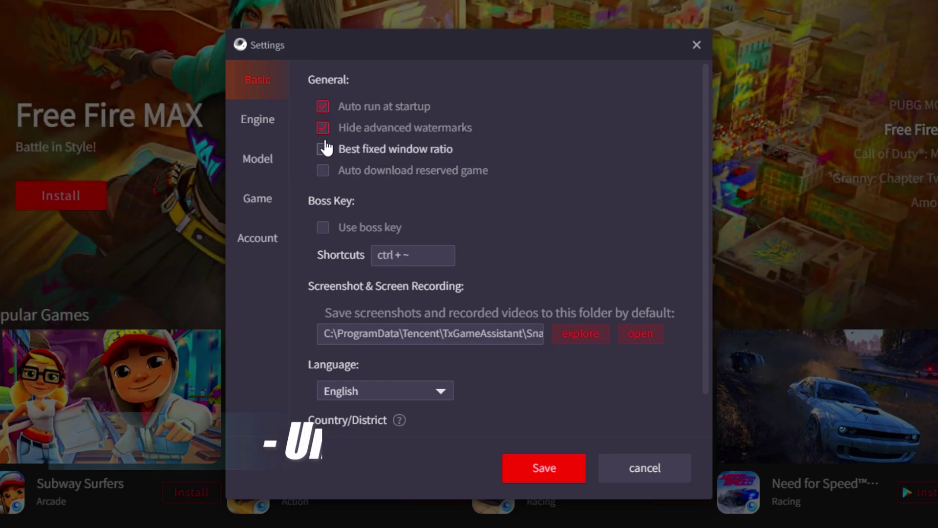
left_click(323, 127)
left_click(323, 107)
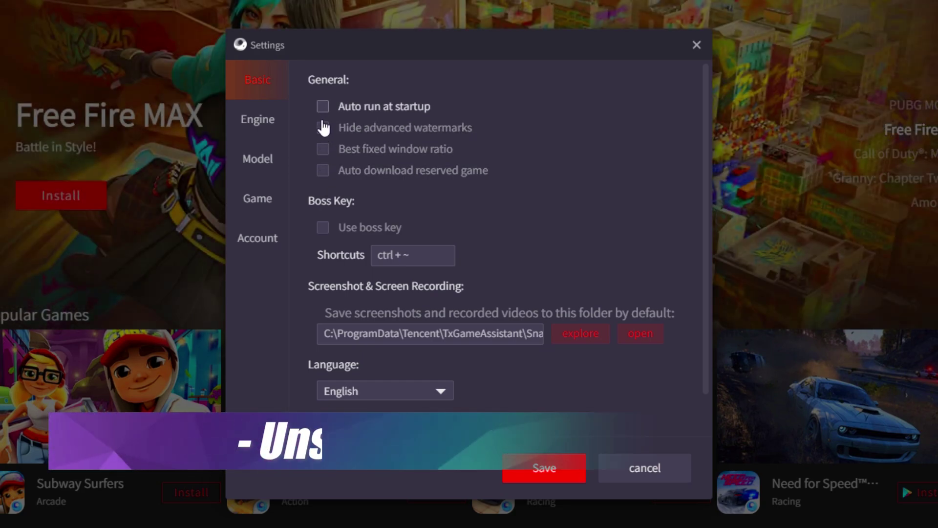
Review the language and country/district choices in the basic settings
scroll(430, 185, "down", 1)
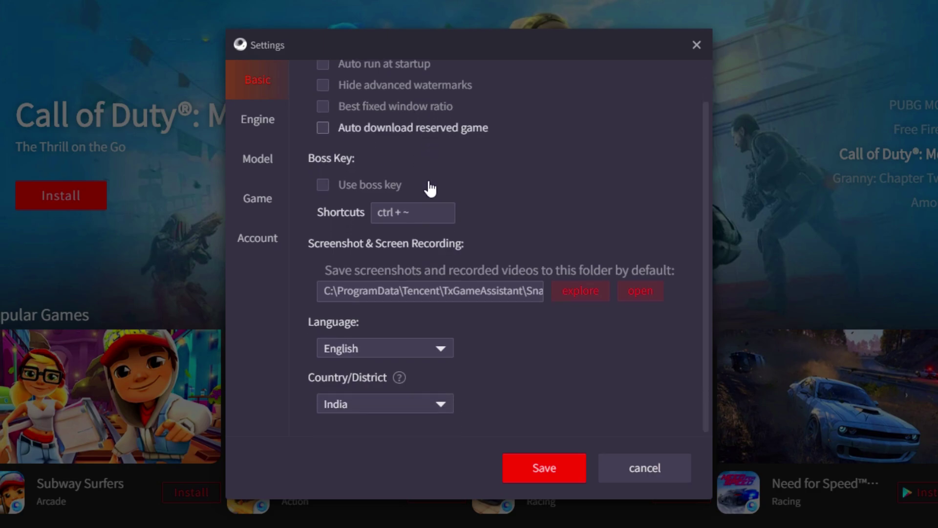
left_click(342, 348)
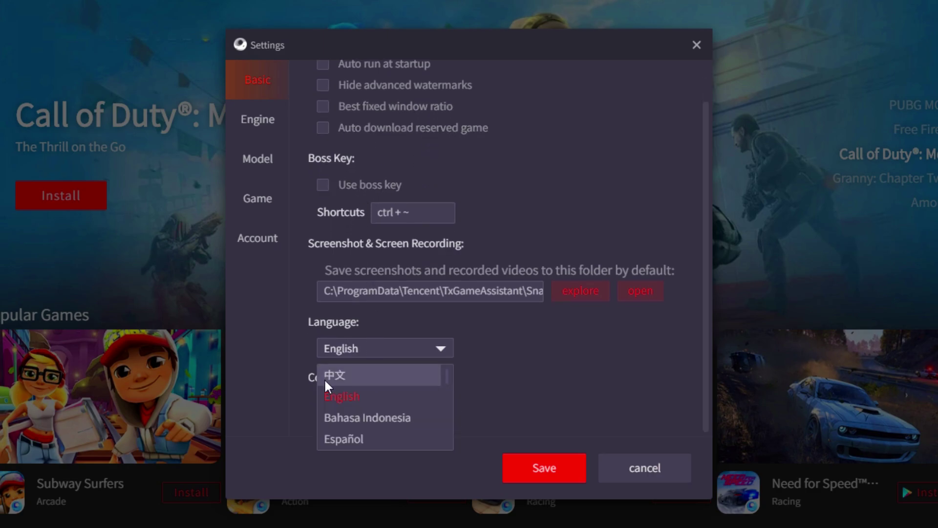
left_click(330, 405)
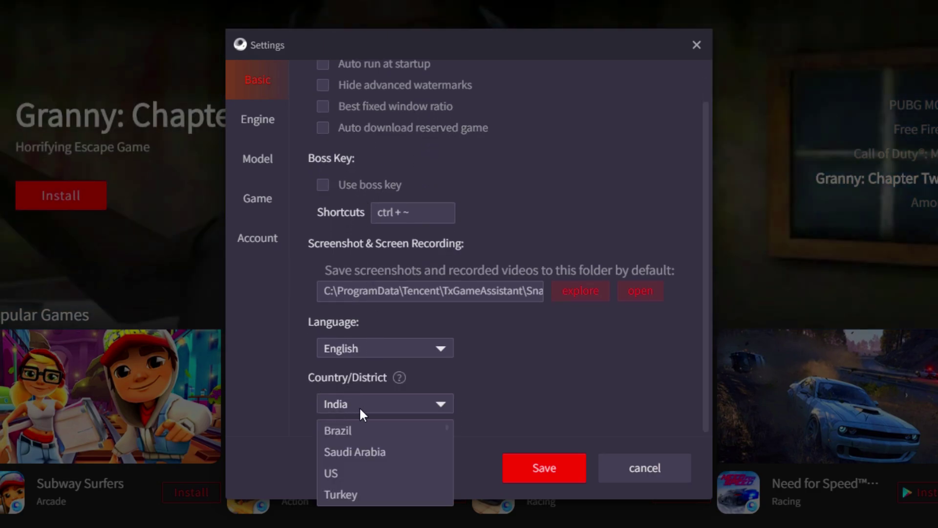
scroll(347, 427, "down", 4)
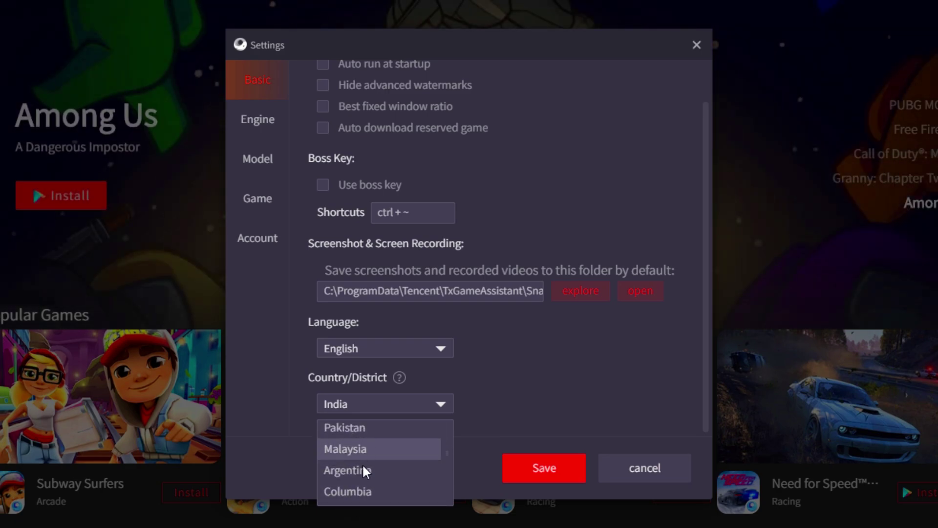
left_click(480, 404)
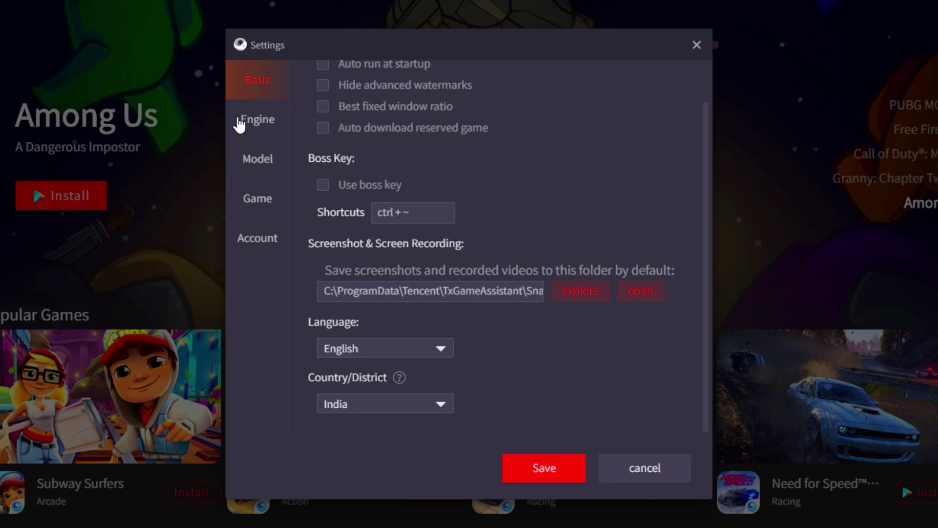
In the engine settings, set screen rendering to DirectX+ and disable vertical sync, adb Debugging and Root Authority
left_click(251, 125)
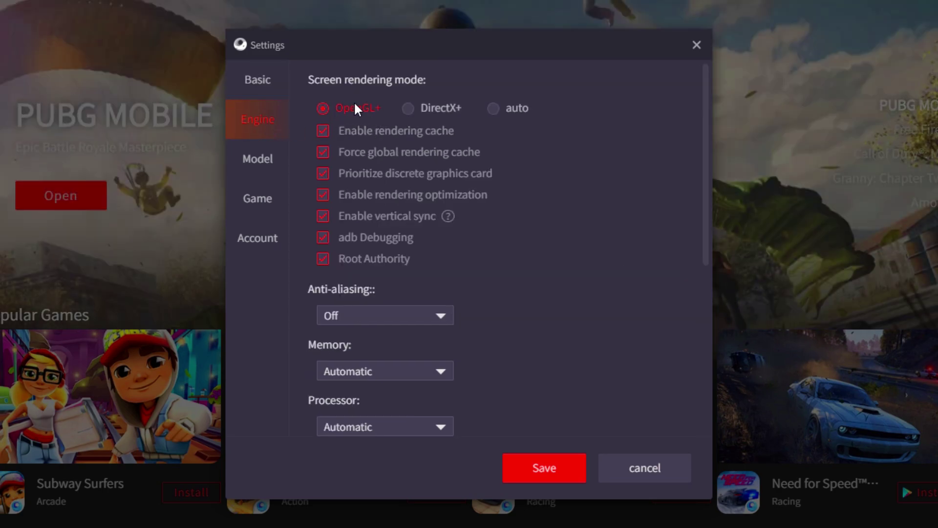
left_click(409, 109)
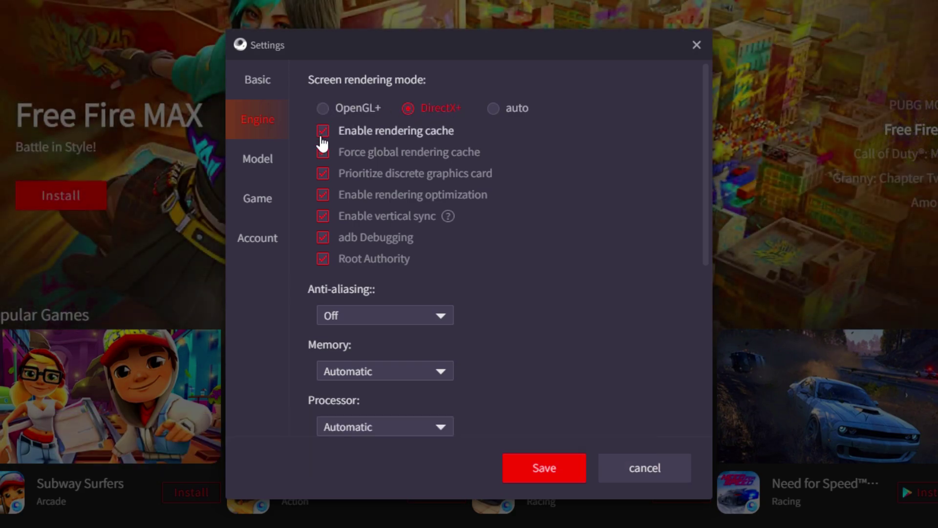
left_click(323, 153)
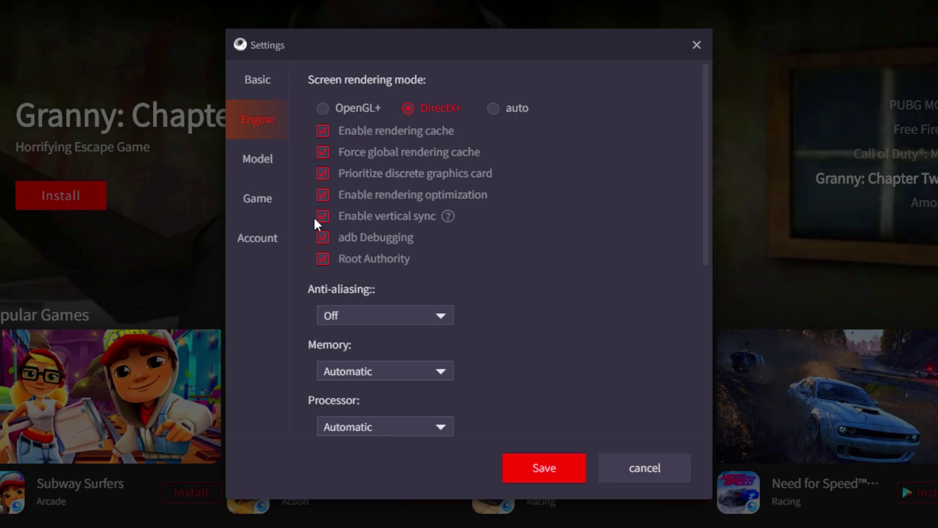
left_click(323, 238)
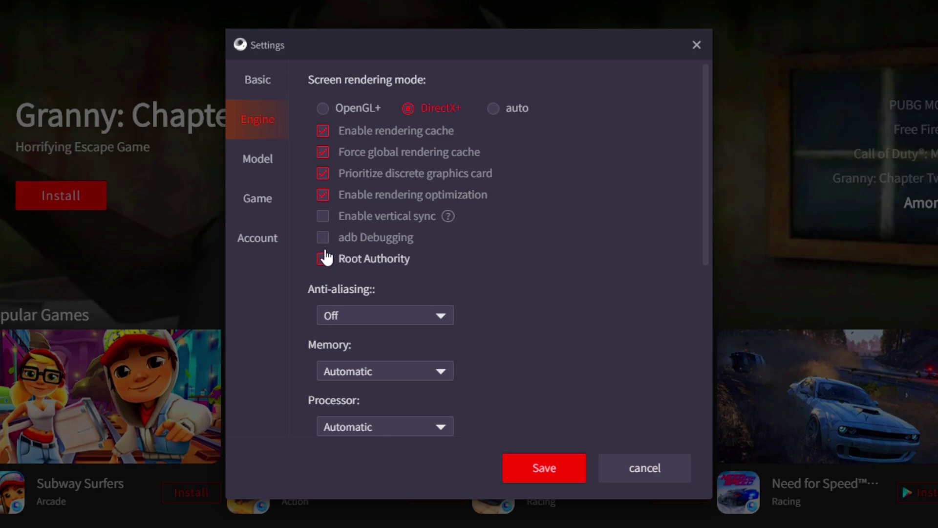
left_click(323, 259)
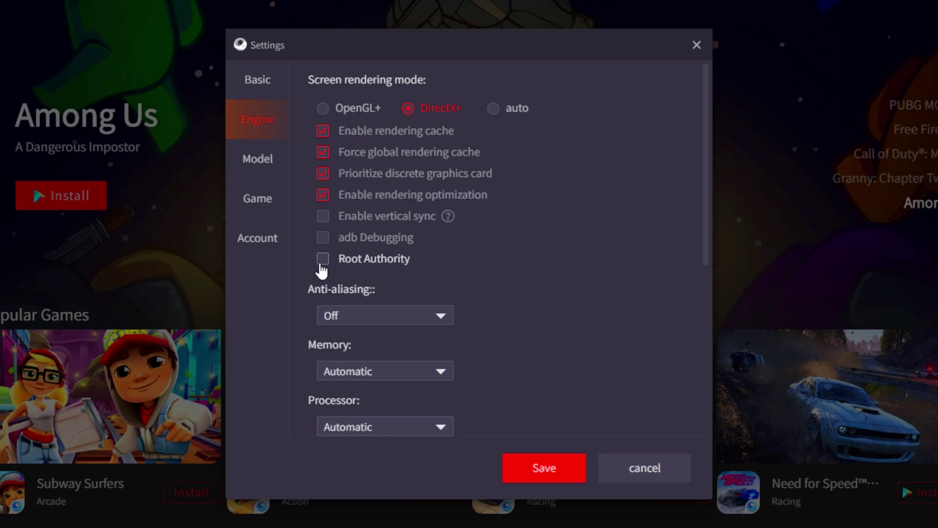
Set the engine's anti-aliasing to Off and its memory to Automatic
scroll(468, 250, "down", 3)
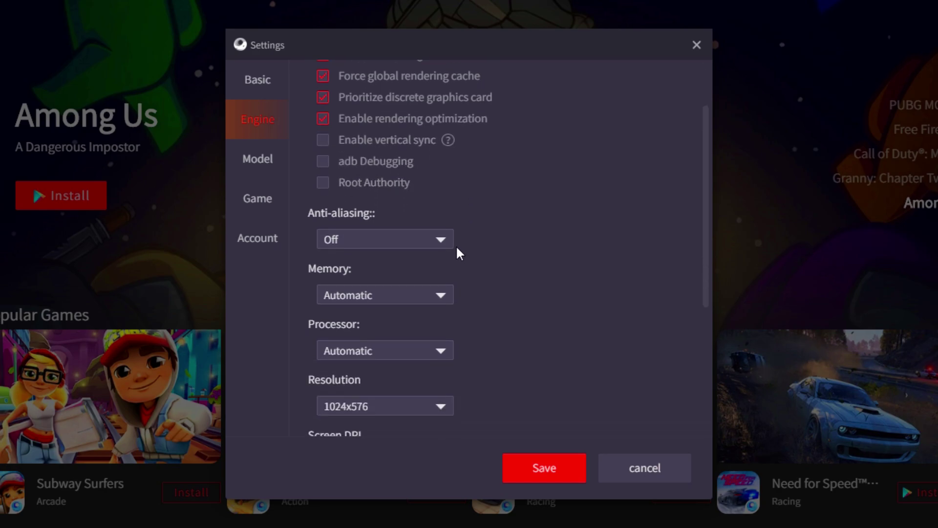
left_click(430, 238)
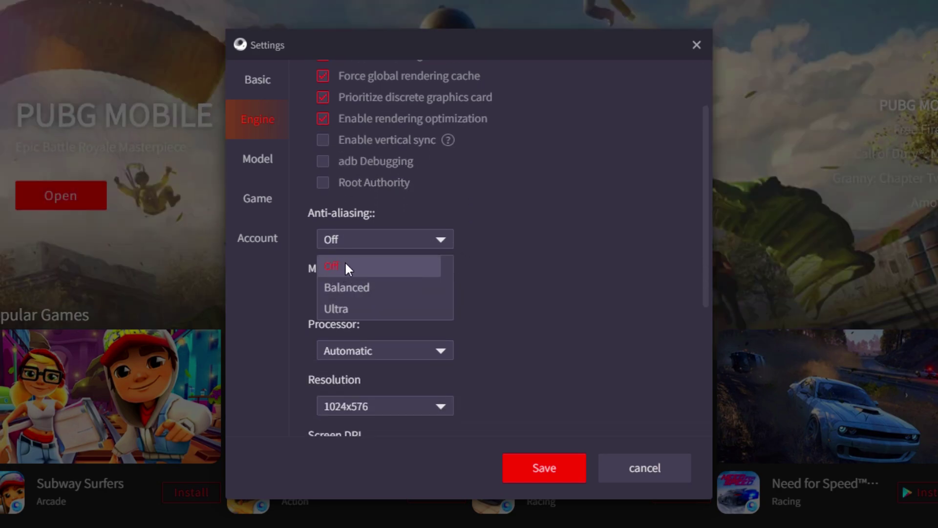
left_click(350, 264)
left_click(337, 239)
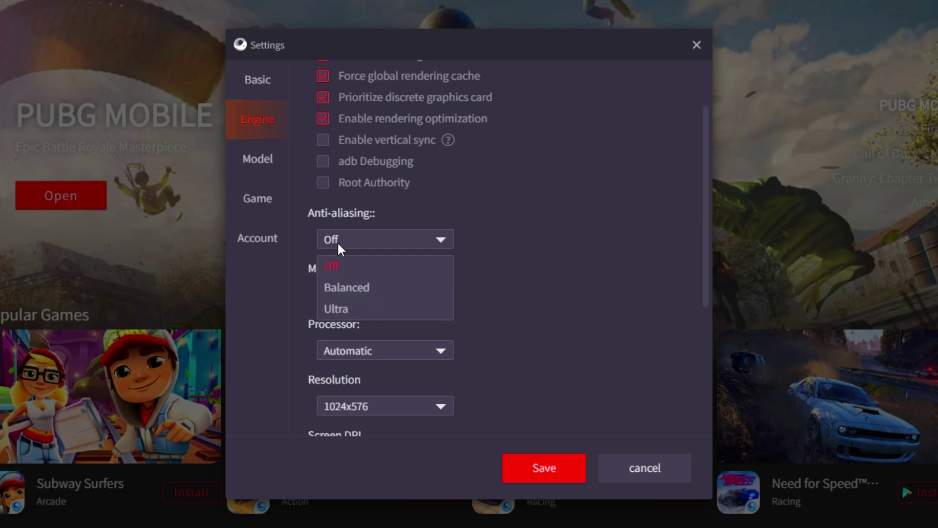
left_click(302, 283)
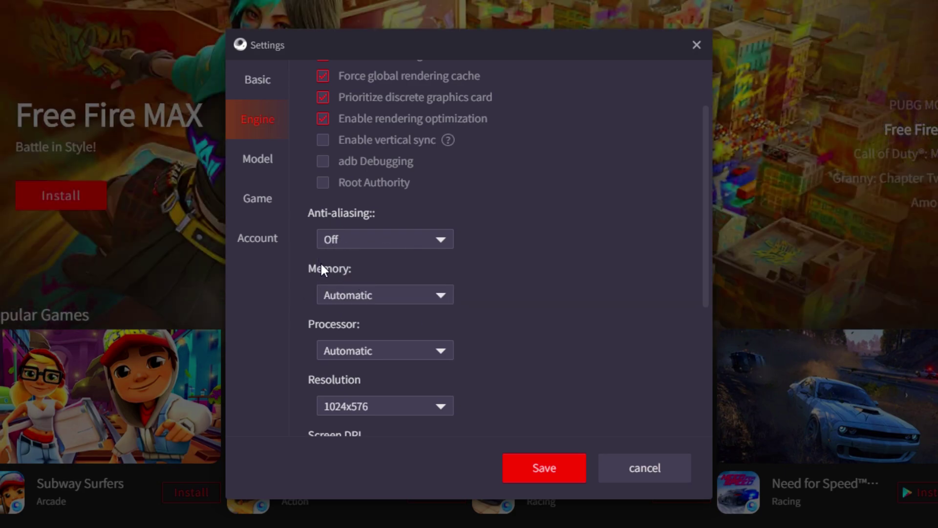
left_click(369, 293)
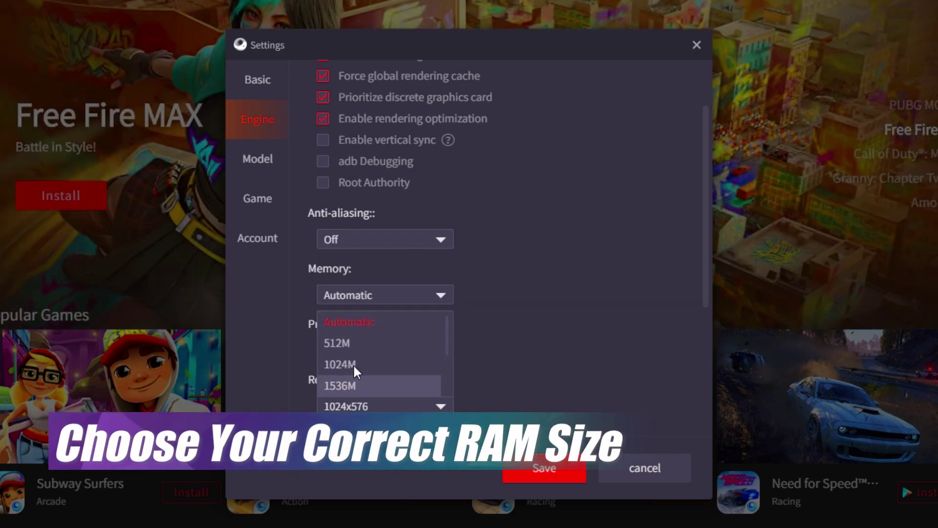
left_click(349, 322)
Open Task Manager and examine the computer's memory performance to find the installed RAM size
right_click(662, 506)
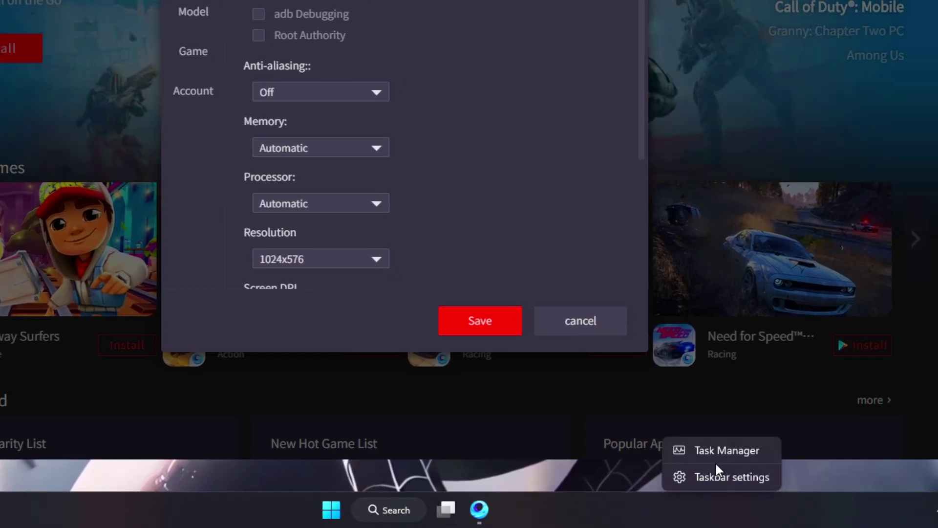
left_click(712, 449)
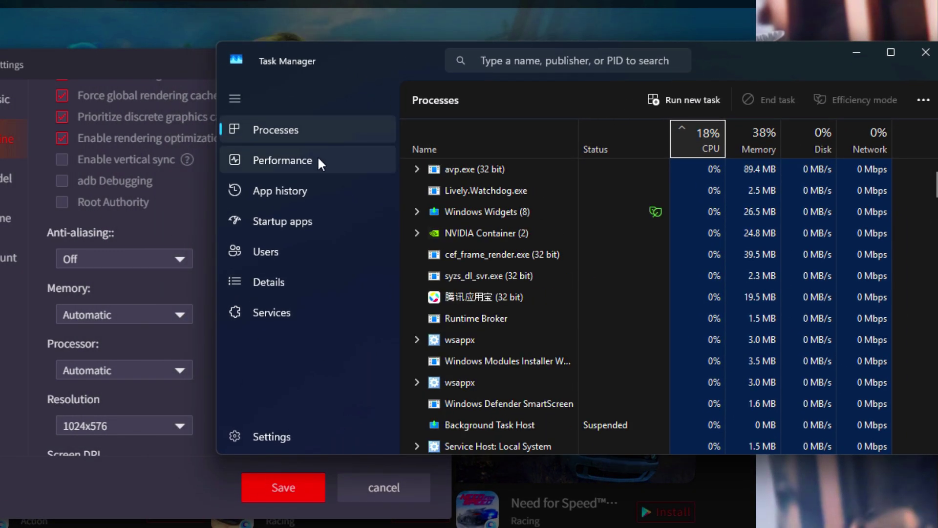
left_click(319, 159)
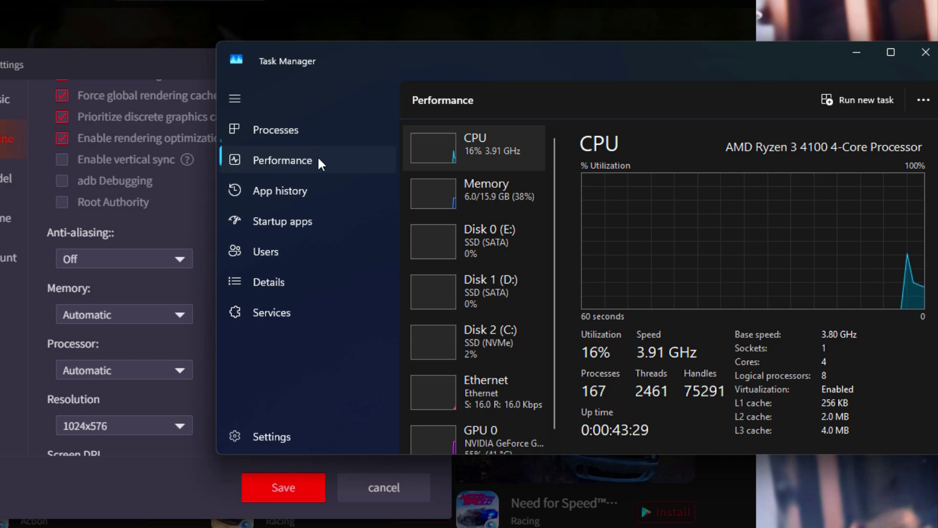
left_click(488, 195)
left_click_drag(696, 68, 689, 64)
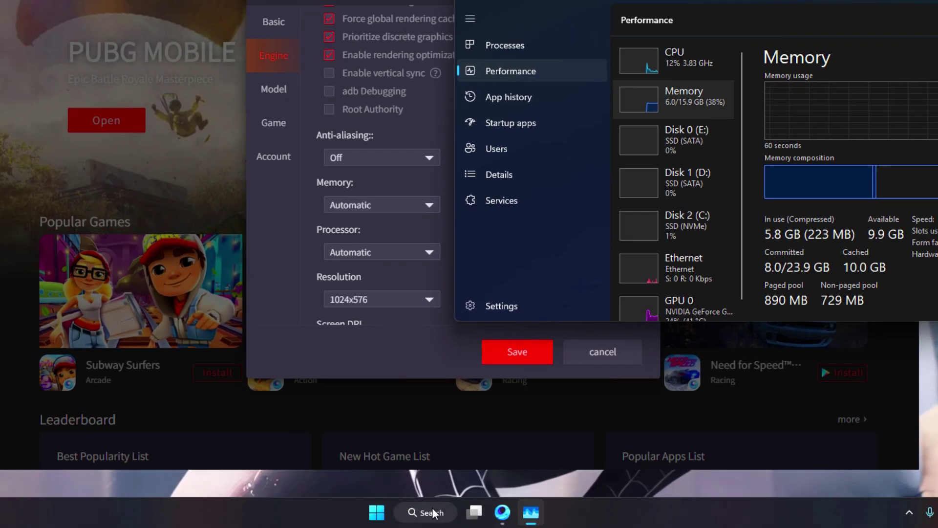
Open Calculator and multiply the RAM size of 16 by 1024 to convert it to megabytes
left_click(433, 512)
type("c")
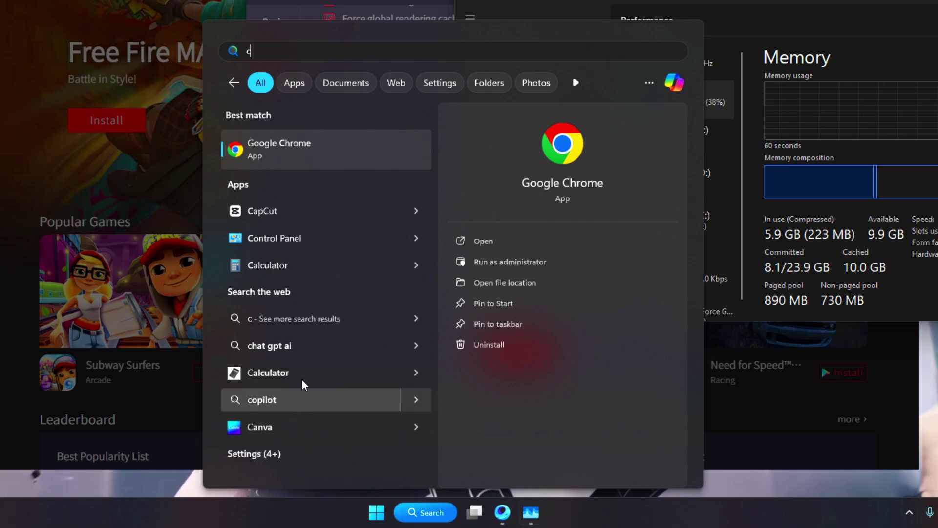
left_click(266, 264)
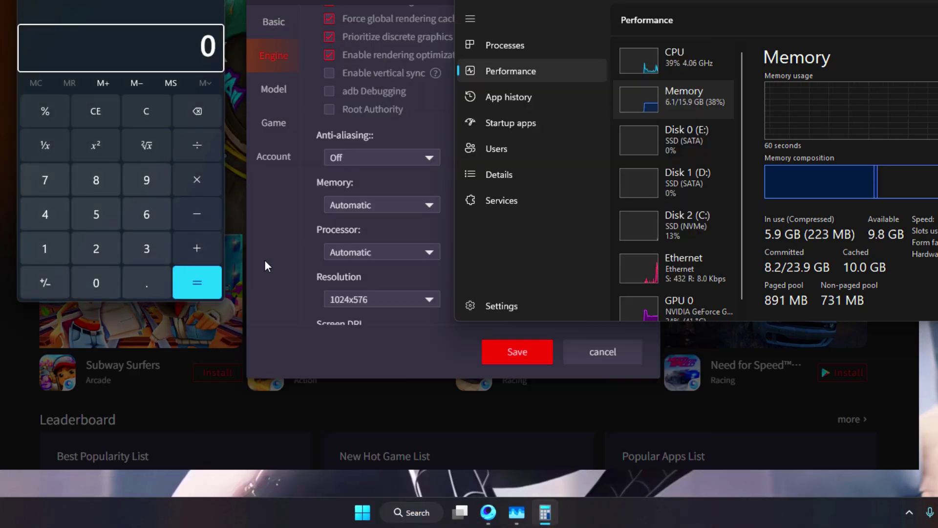
left_click(46, 240)
left_click(149, 209)
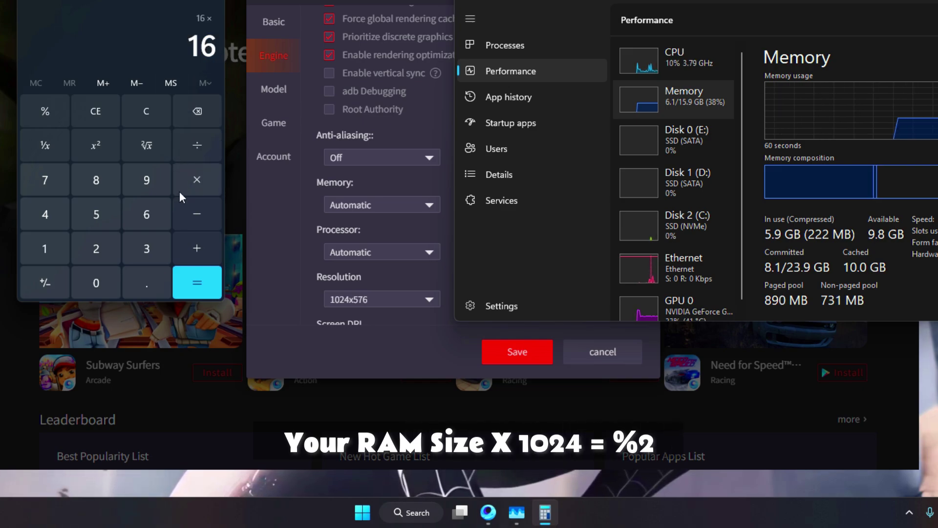
left_click(45, 250)
left_click(86, 283)
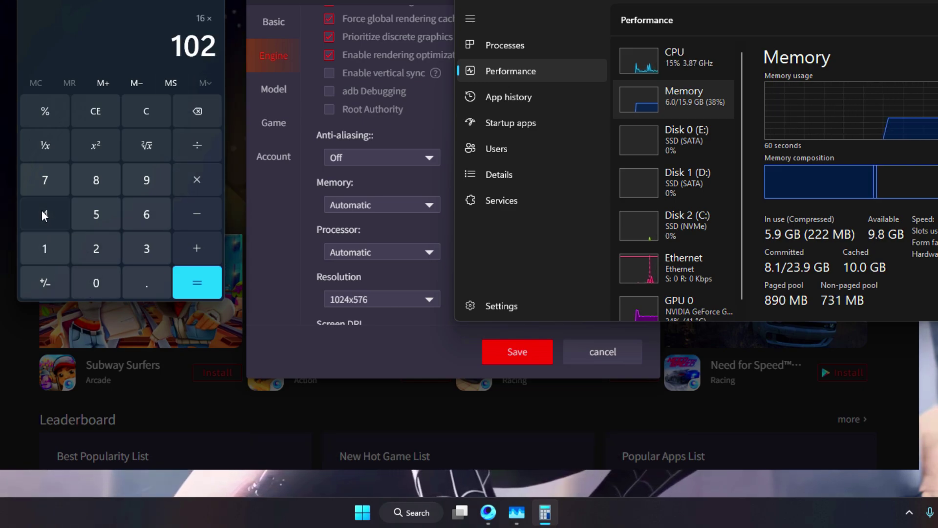
left_click_drag(155, 55, 217, 49)
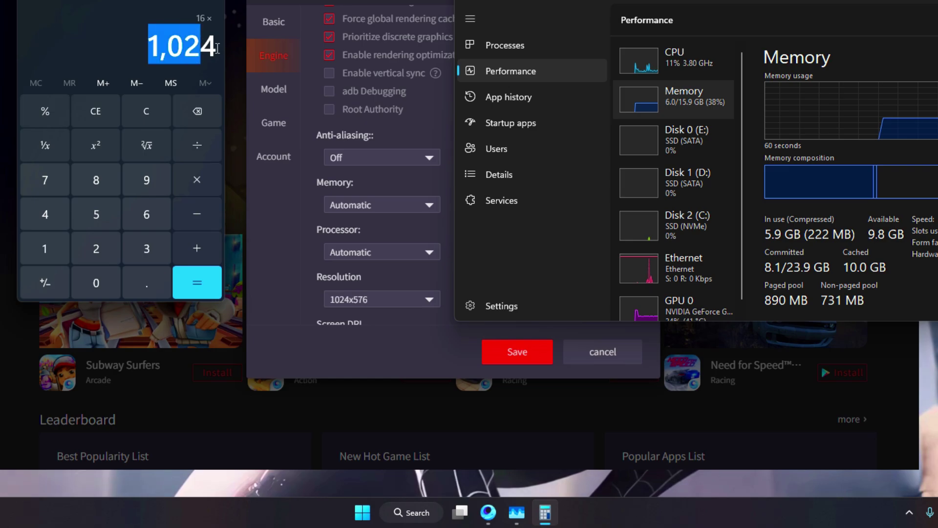
left_click(196, 286)
left_click_drag(139, 40, 259, 50)
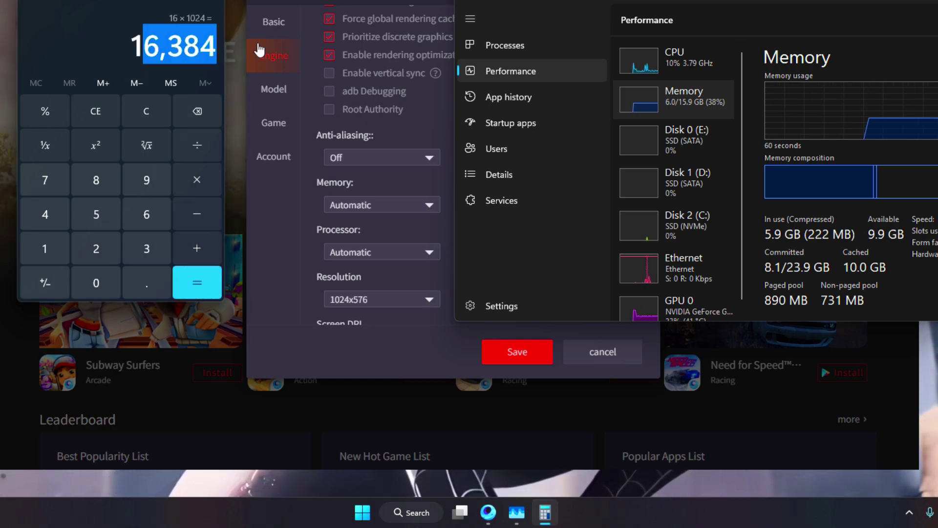
Divide the converted RAM size by 2, and close Calculator and Task Manager
left_click(192, 137)
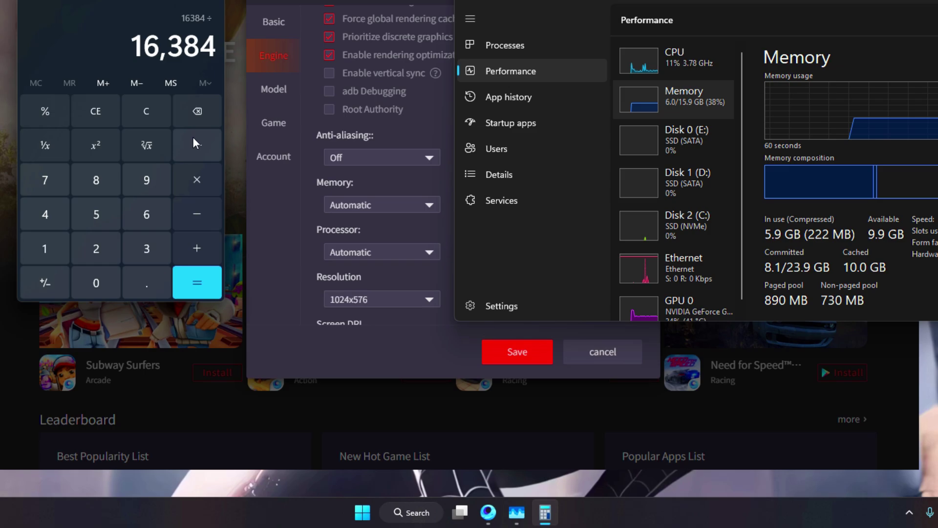
left_click(96, 248)
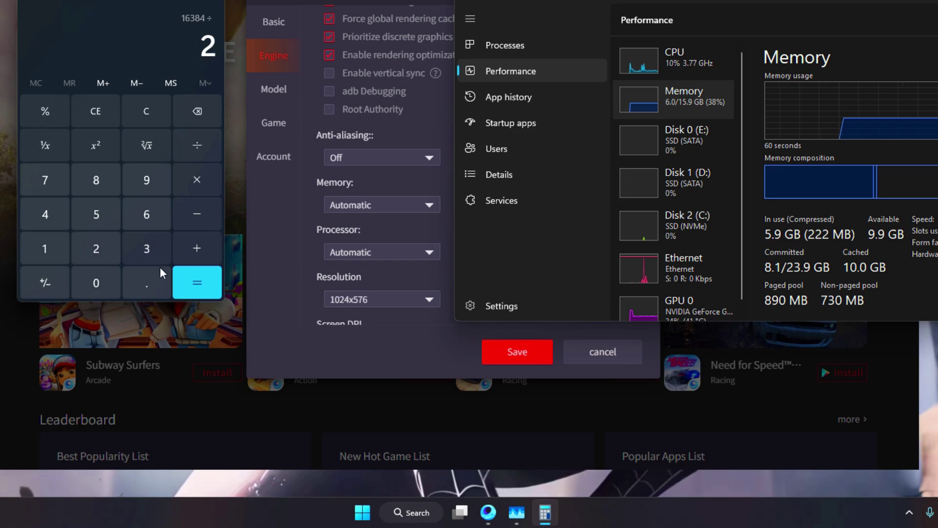
left_click(190, 281)
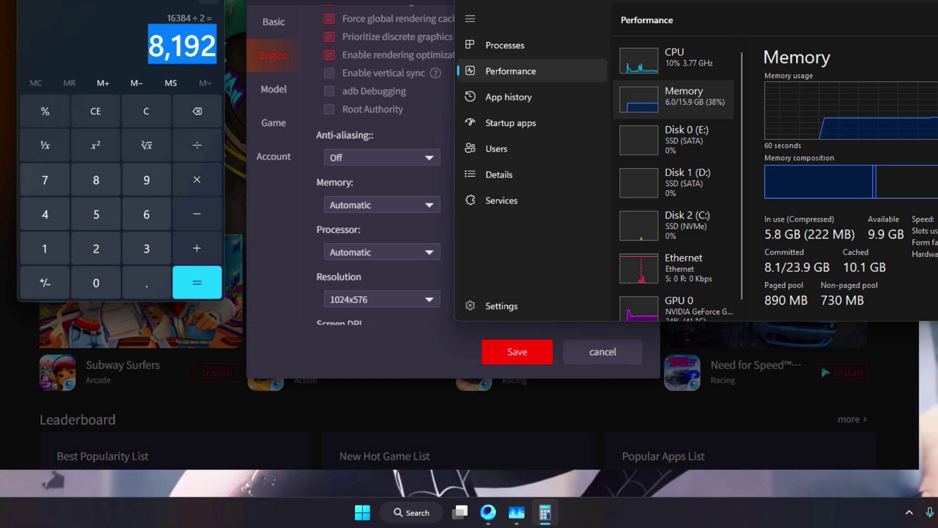
key("alt+F4")
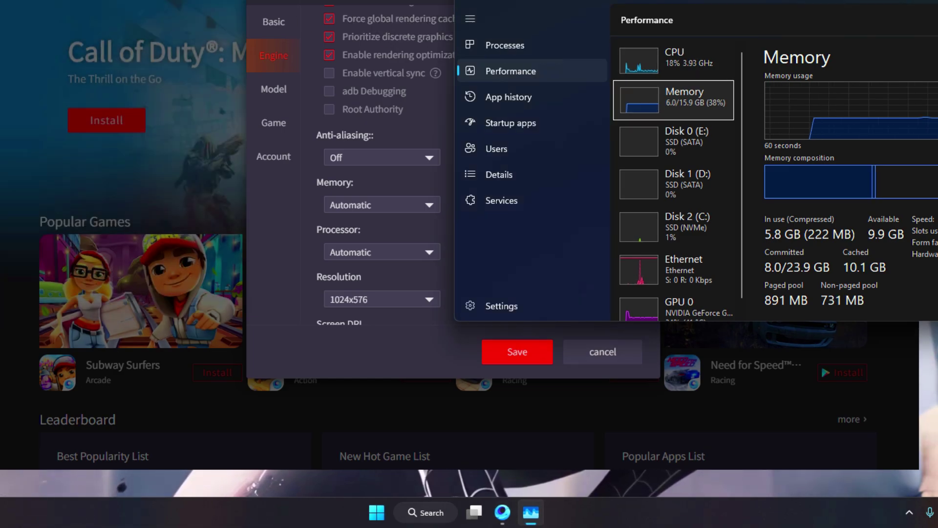
key("alt+F4")
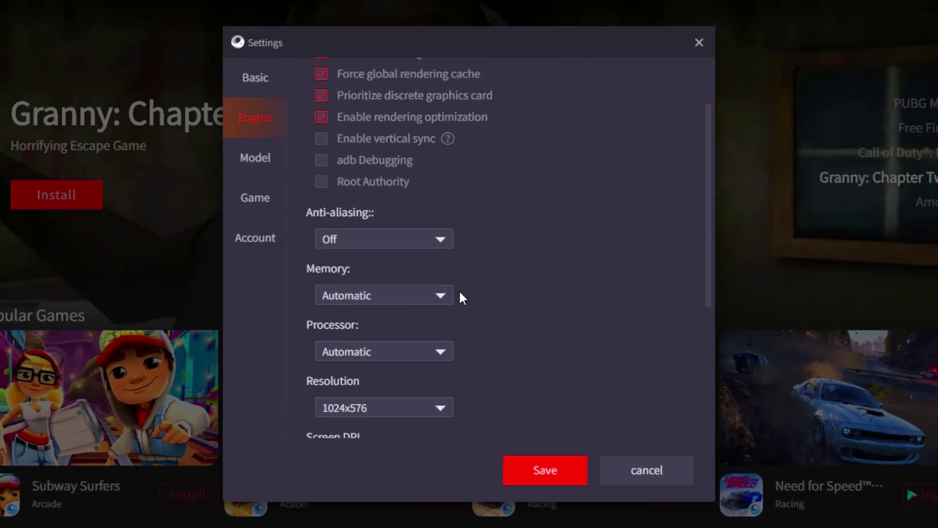
Set the engine's memory allocation to 8192M
left_click(430, 295)
scroll(366, 342, "down", 3)
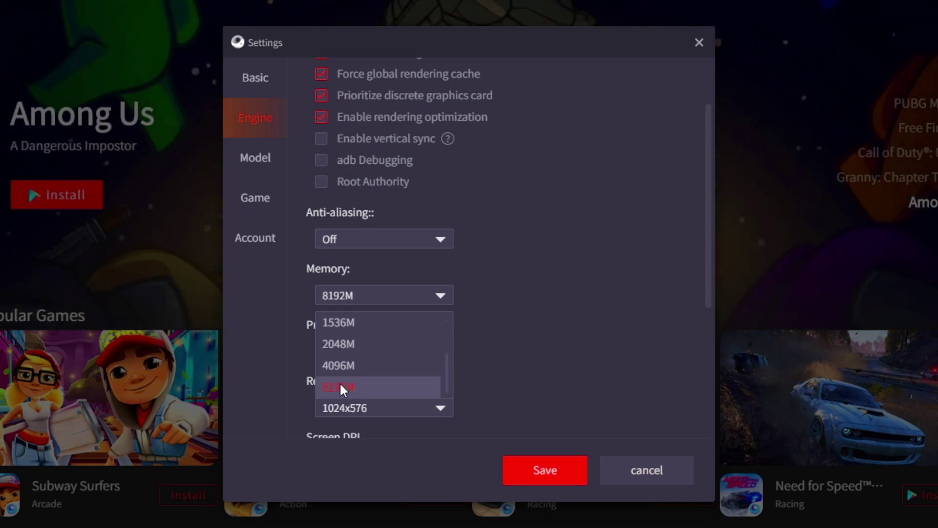
left_click(341, 291)
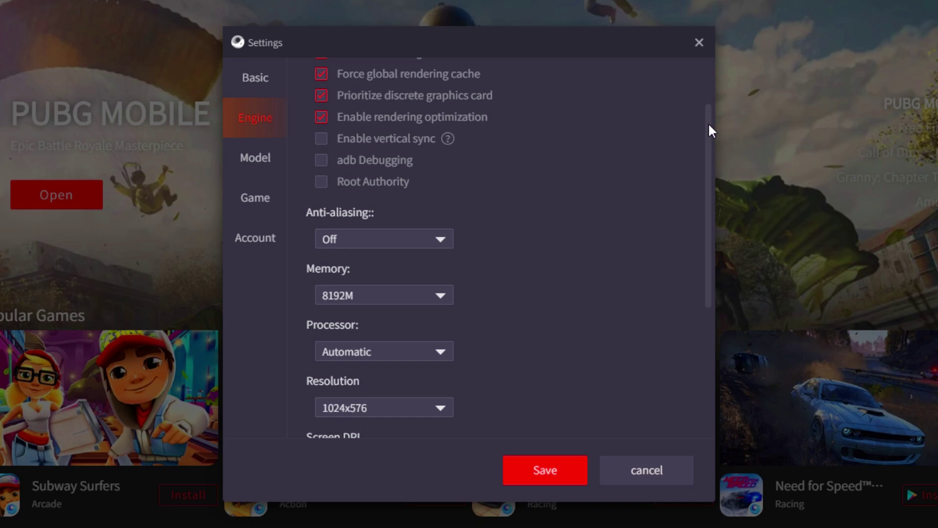
Review the engine's processor choices and check the computer's CPU performance details in Task Manager
left_click_drag(709, 126, 708, 180)
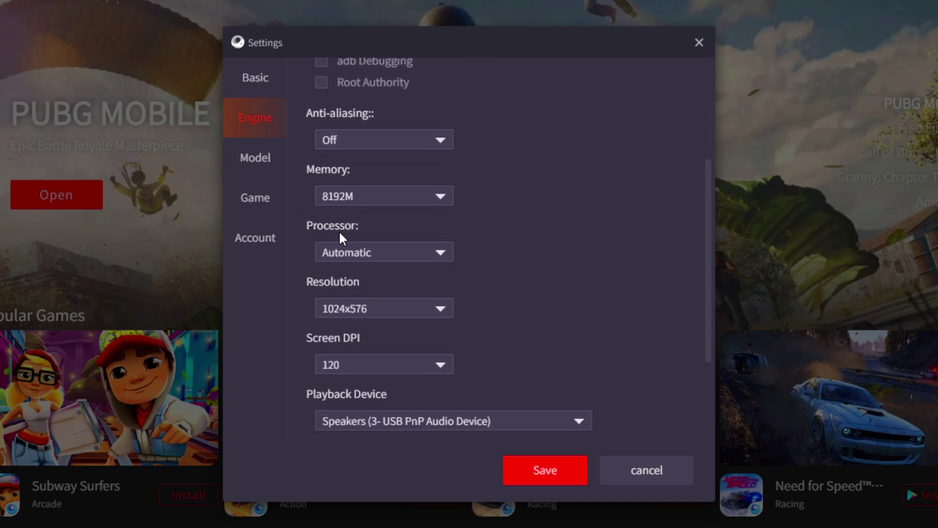
left_click(342, 250)
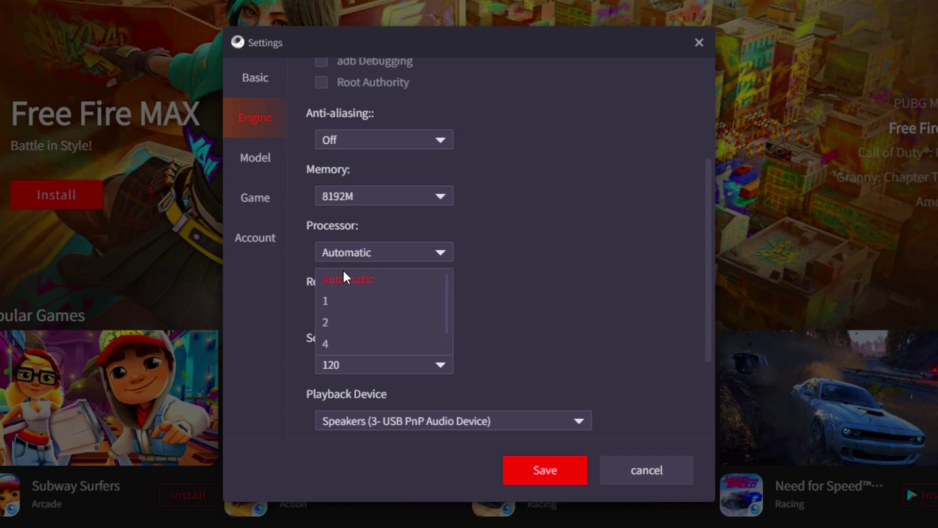
key("ctrl+shift+Escape")
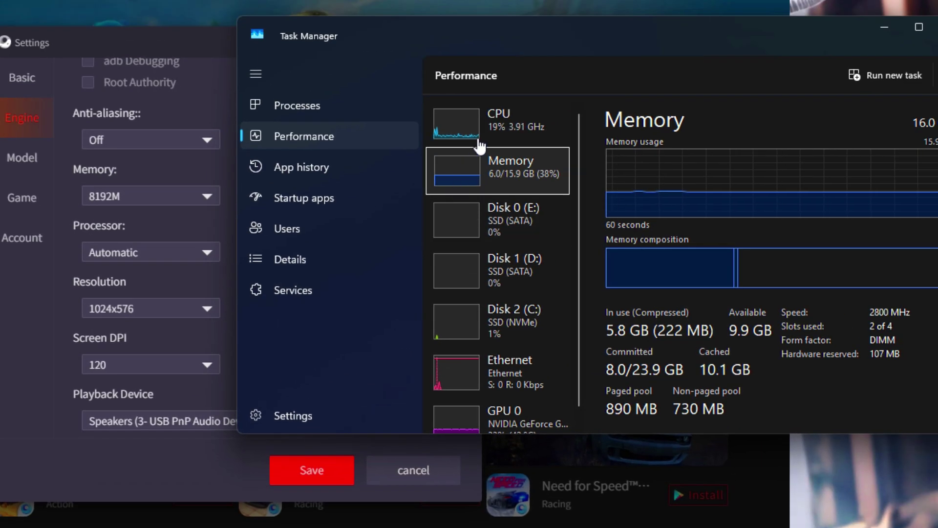
left_click(498, 123)
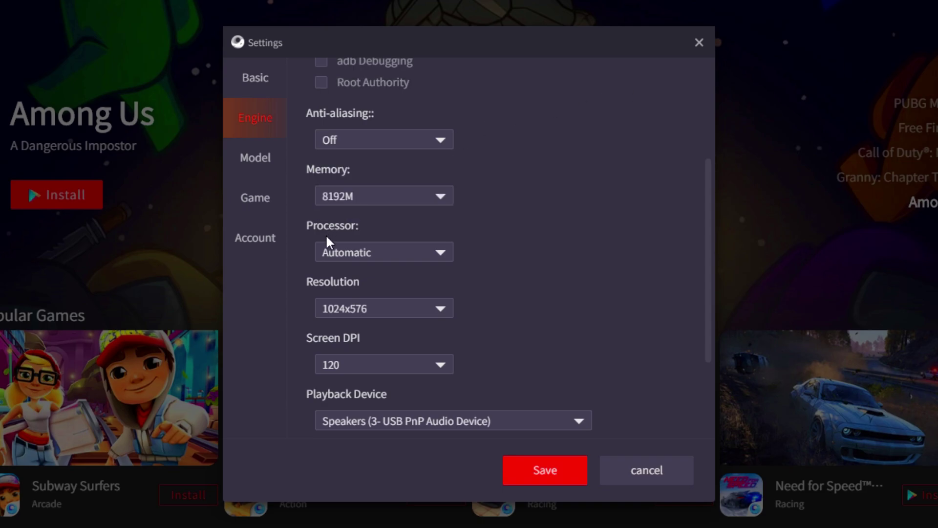
Set the engine's processor count to 4
left_click(331, 251)
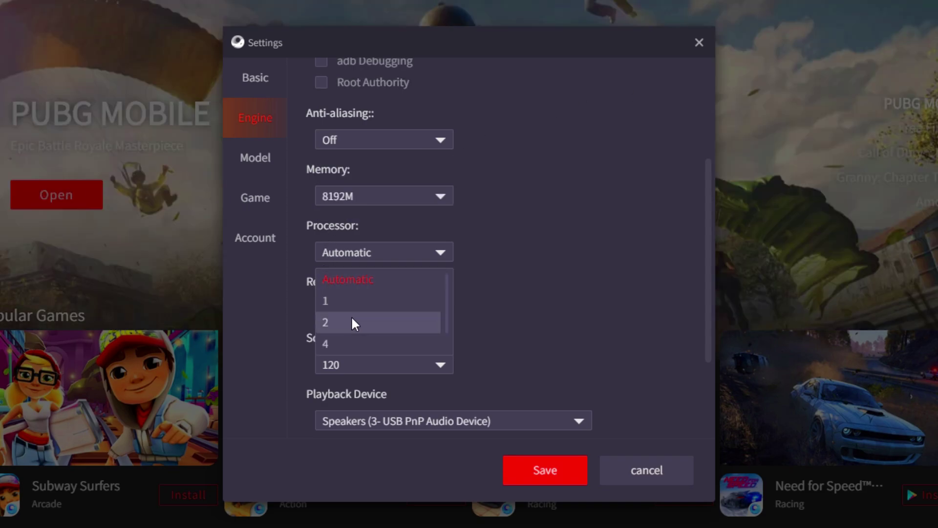
left_click(343, 346)
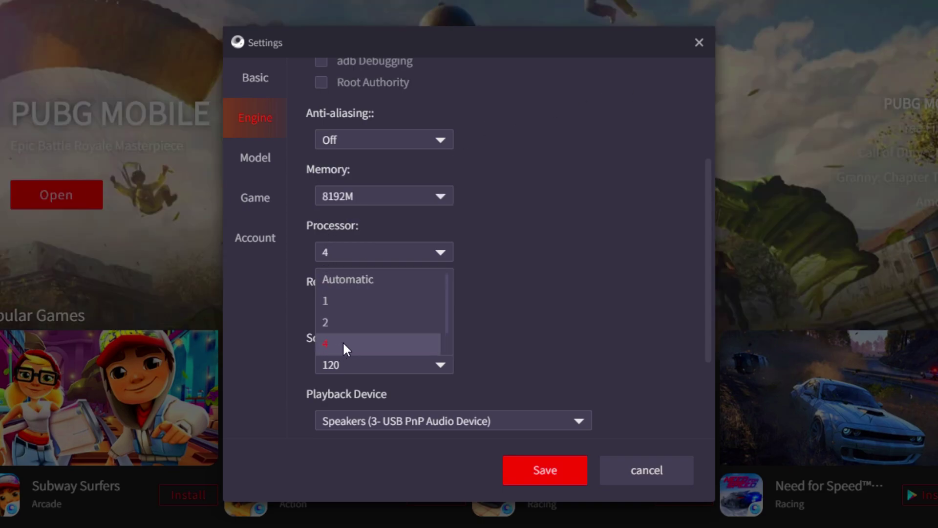
left_click(325, 253)
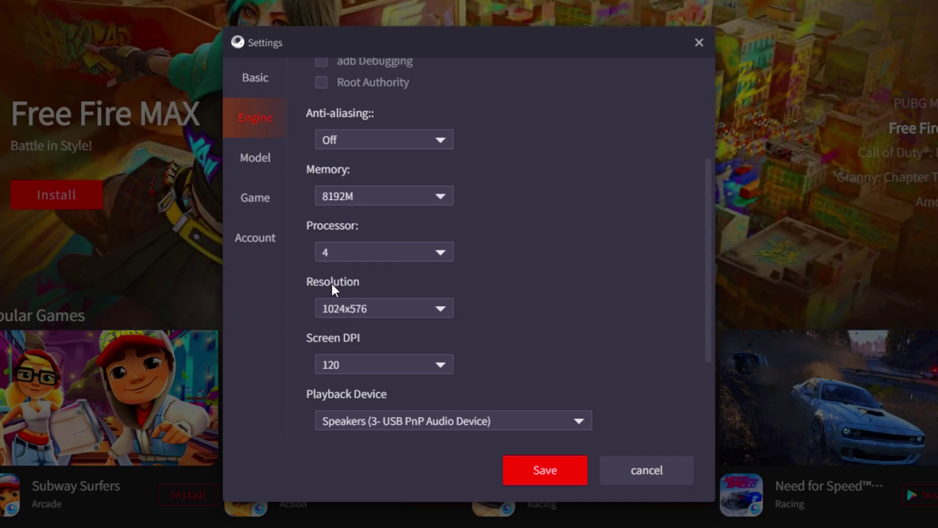
Try the 1280x720 resolution in the engine settings, and set it to 1920x1080
left_click(344, 307)
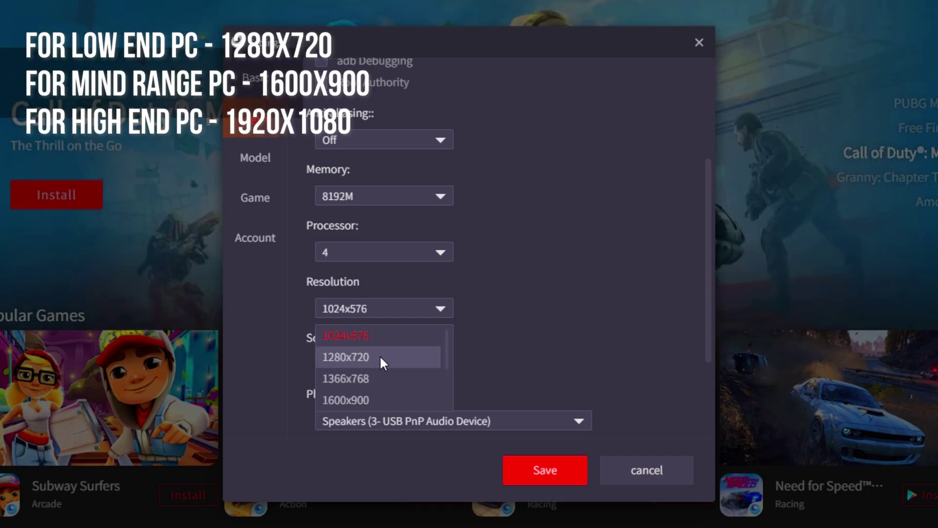
left_click(371, 355)
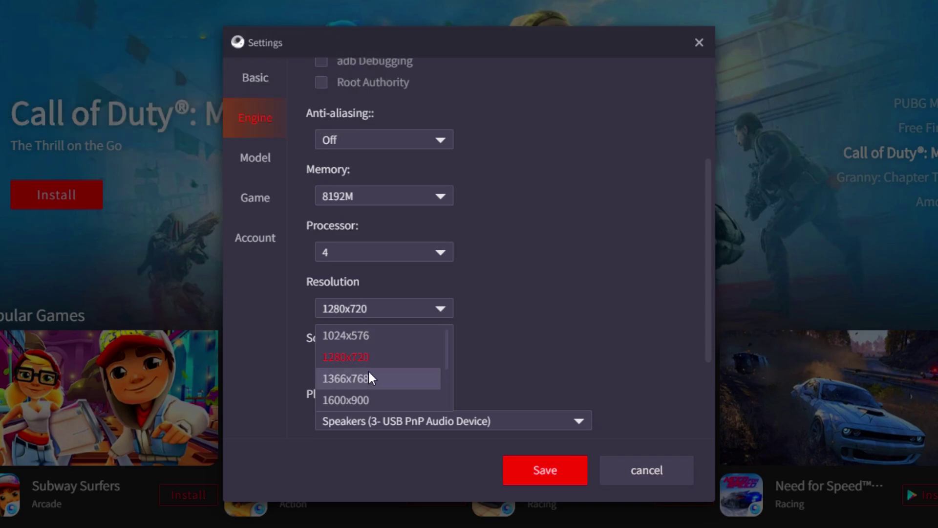
scroll(368, 370, "down", 1)
left_click(338, 356)
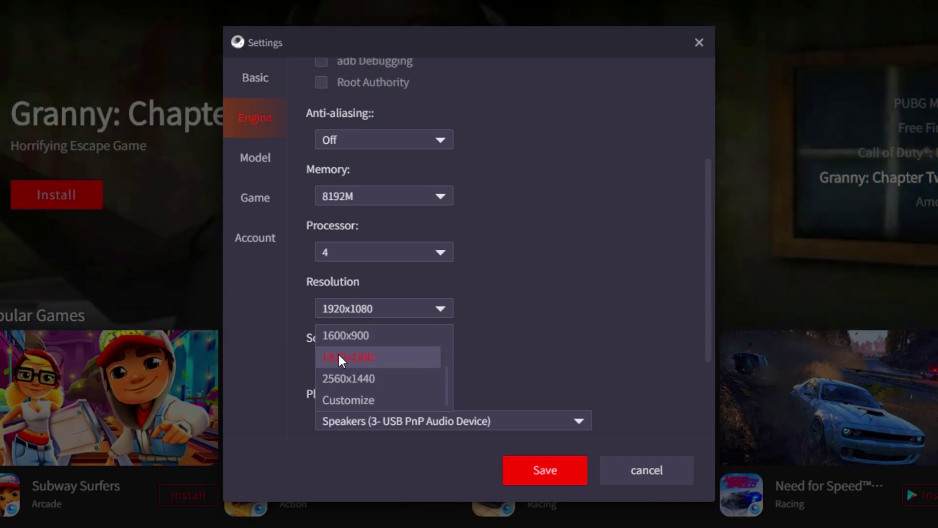
left_click(352, 306)
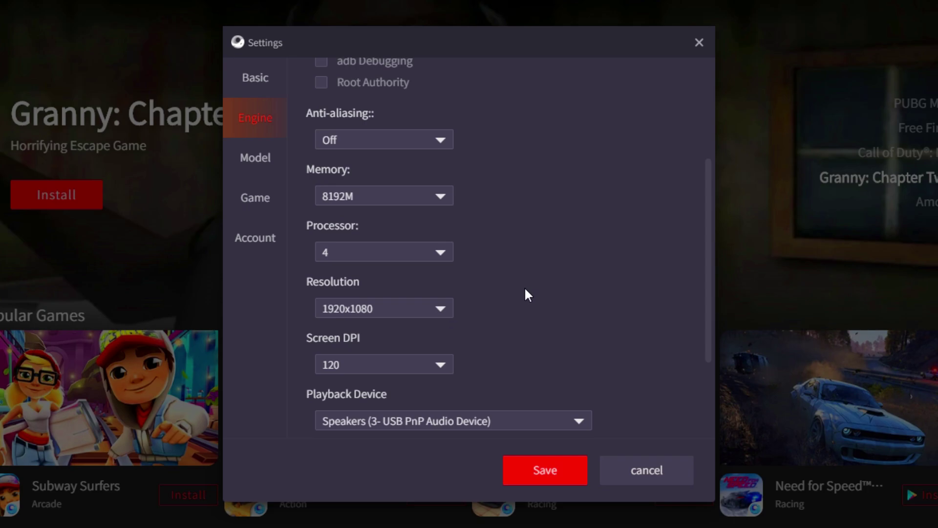
Set the engine's screen DPI to 240
scroll(524, 286, "down", 2)
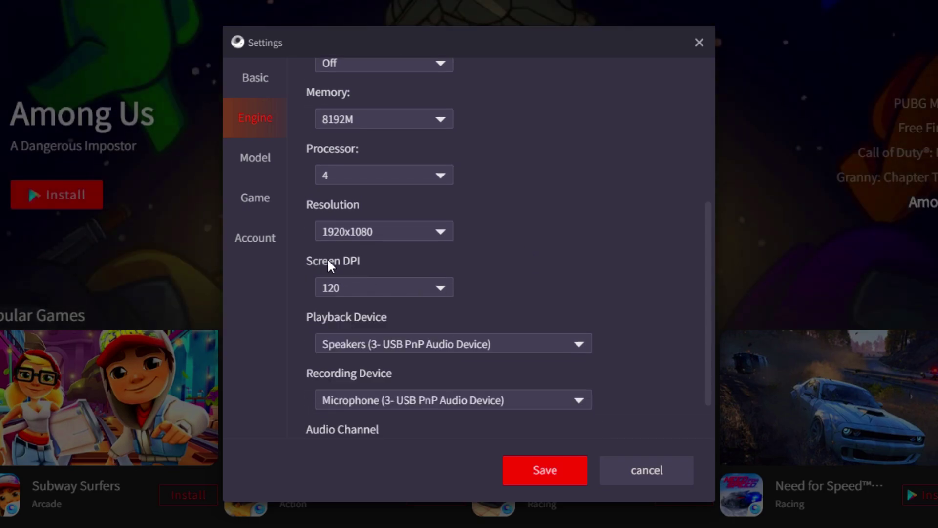
left_click(334, 287)
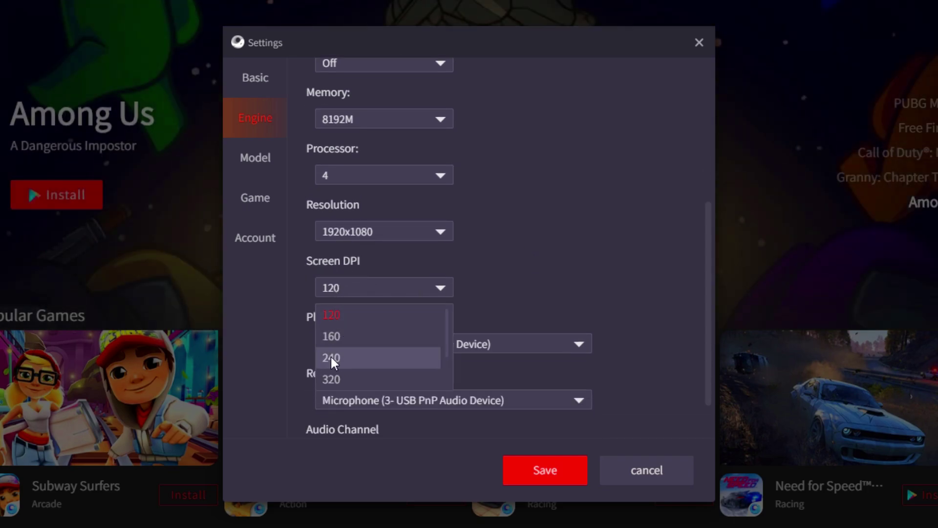
left_click(330, 355)
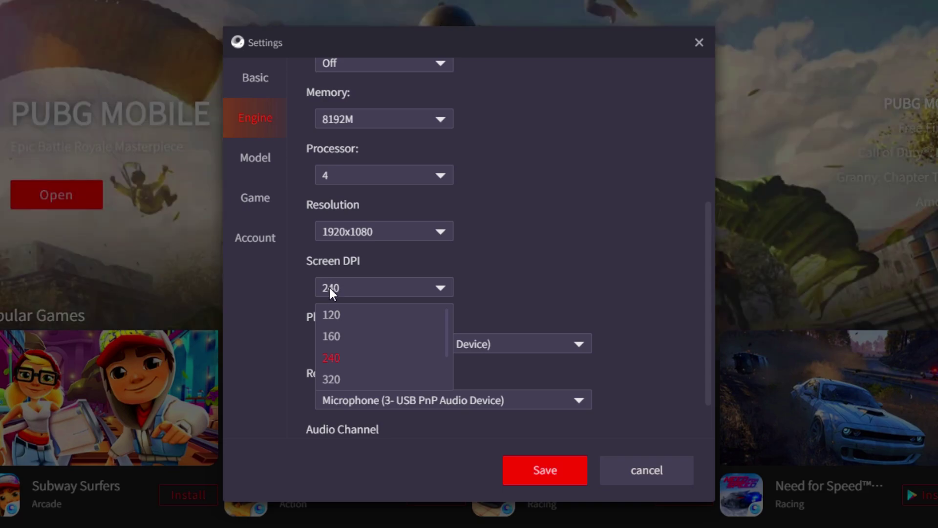
left_click(330, 285)
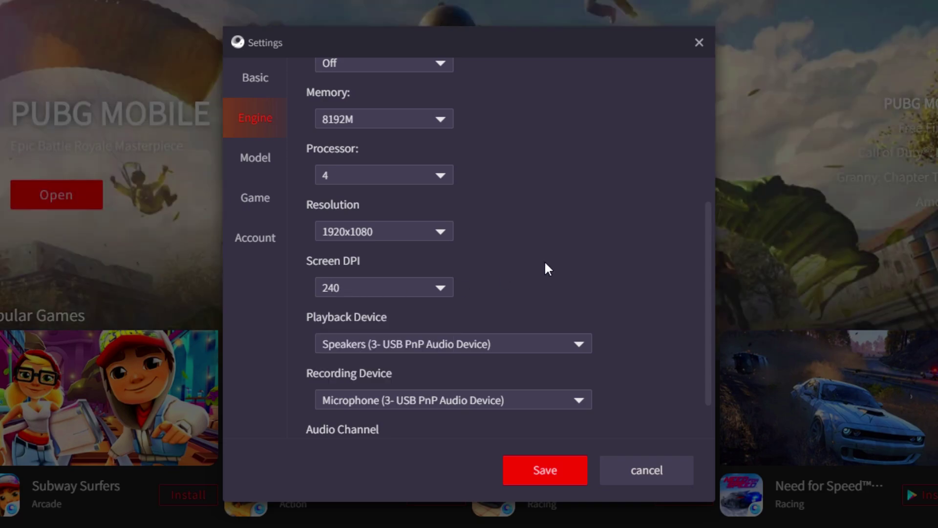
Review the playback device choices and set the recording device to Microphone (USB Condenser Microphone)
scroll(544, 260, "down", 1)
left_click(373, 293)
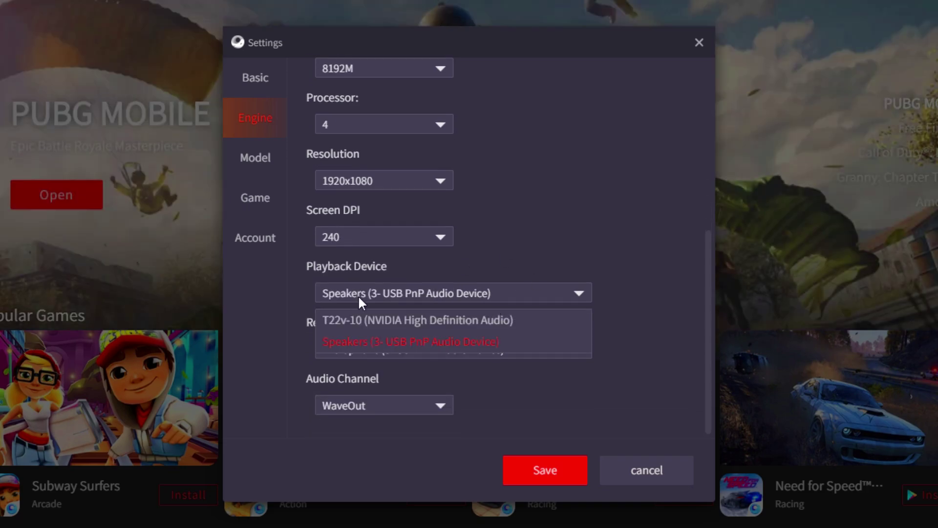
left_click(591, 299)
left_click(576, 348)
left_click(512, 397)
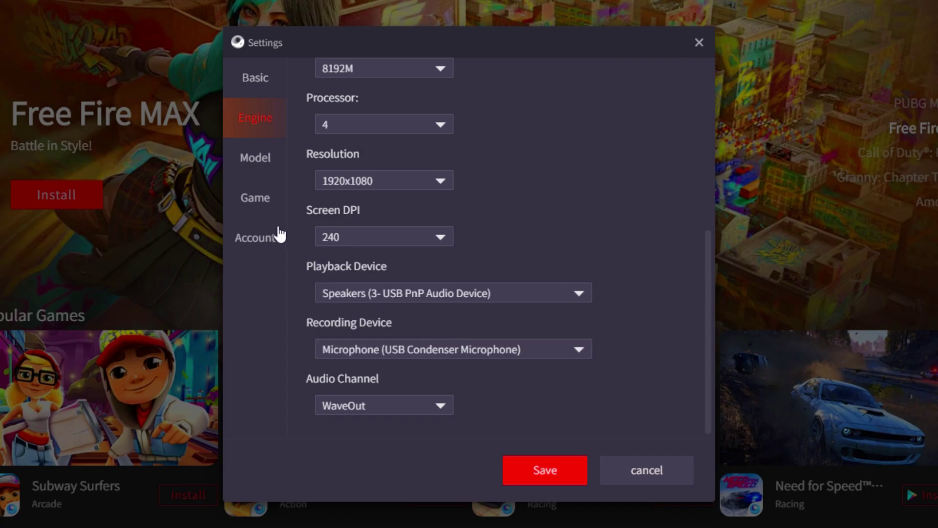
Set the custom mobile phone model to the common model Samsung Galaxy S20 Ultra
left_click(259, 158)
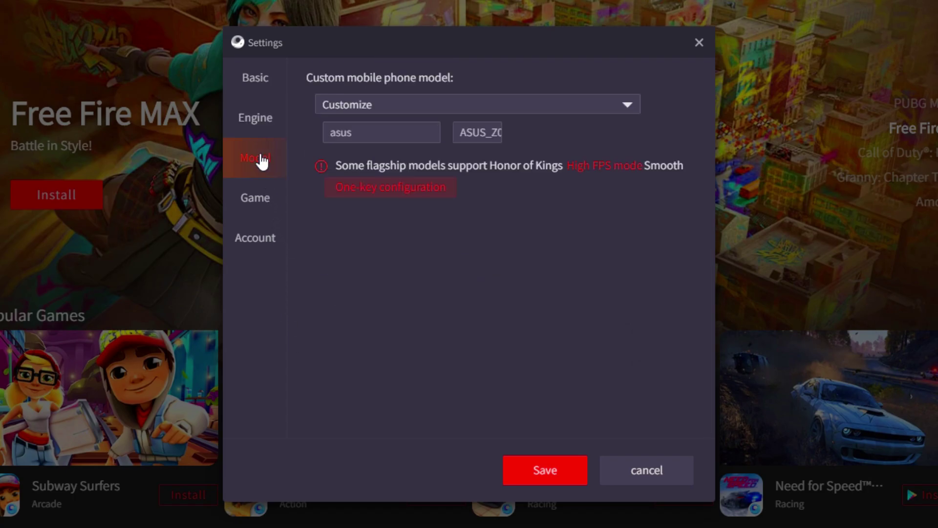
left_click(358, 102)
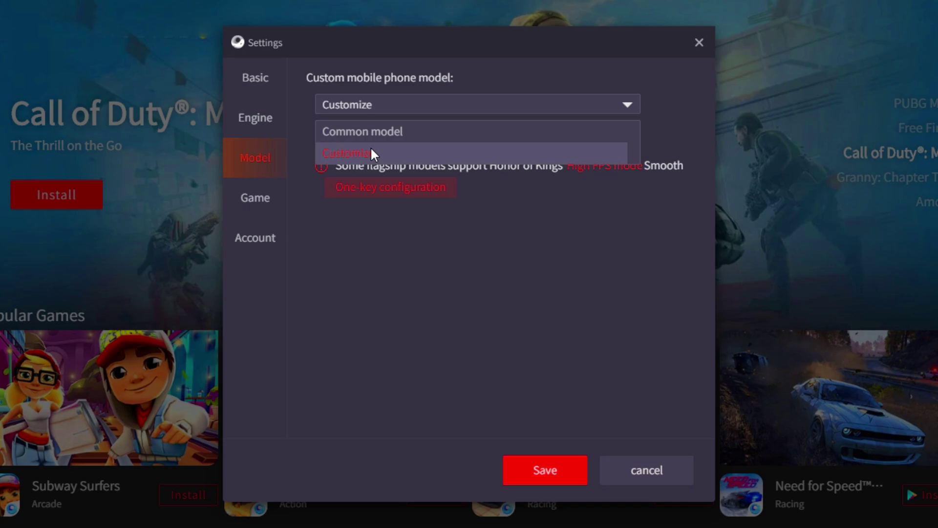
left_click(373, 132)
left_click(408, 140)
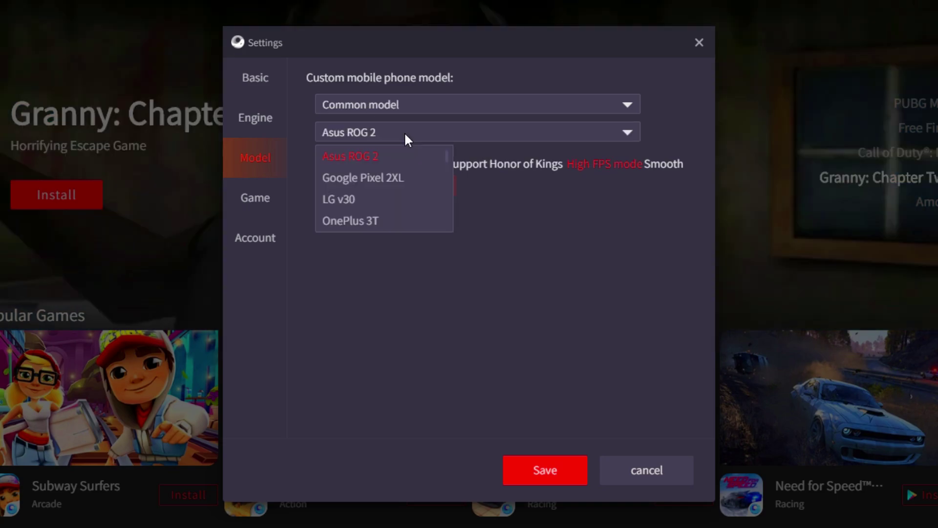
scroll(381, 193, "down", 5)
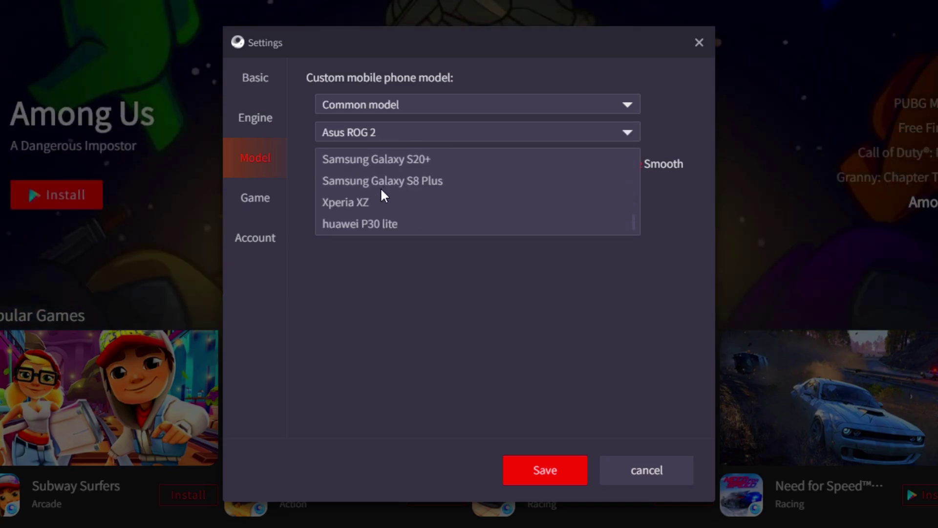
scroll(380, 187, "up", 3)
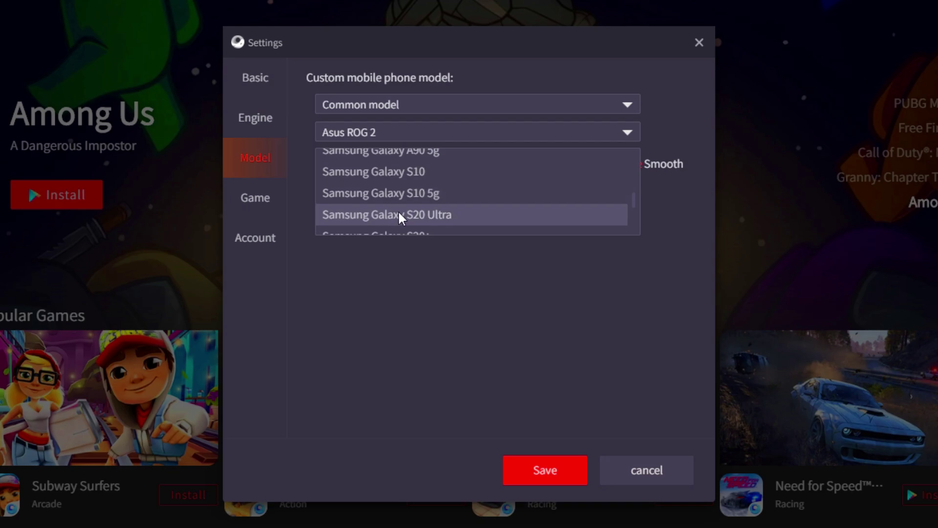
left_click(407, 217)
left_click(406, 215)
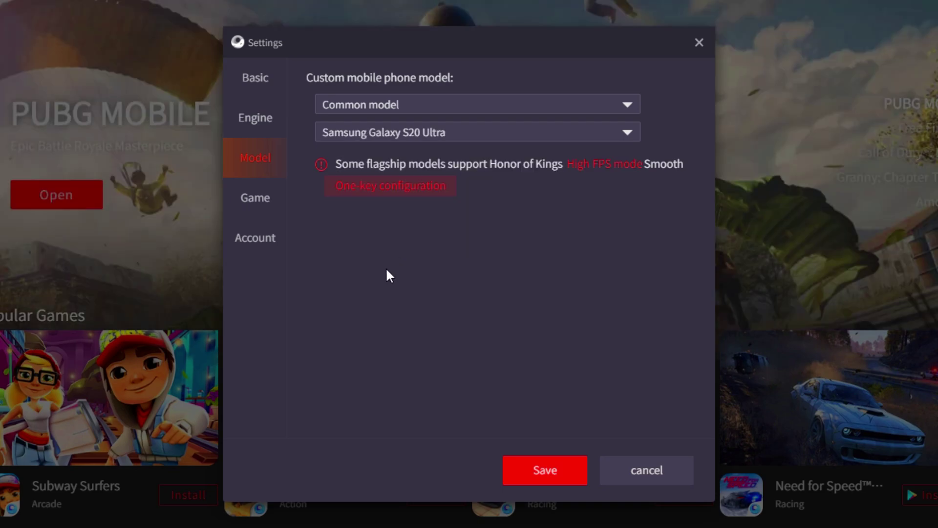
left_click(342, 104)
key("Escape")
Try the FHD 2K game definition in the PUBG MOBILE game settings, and set it to HD 1080P
left_click(255, 212)
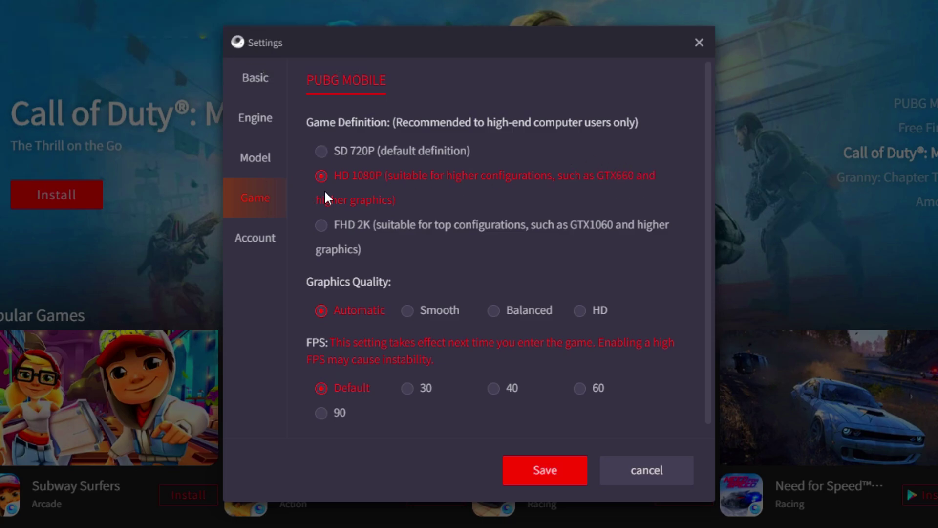
left_click(345, 226)
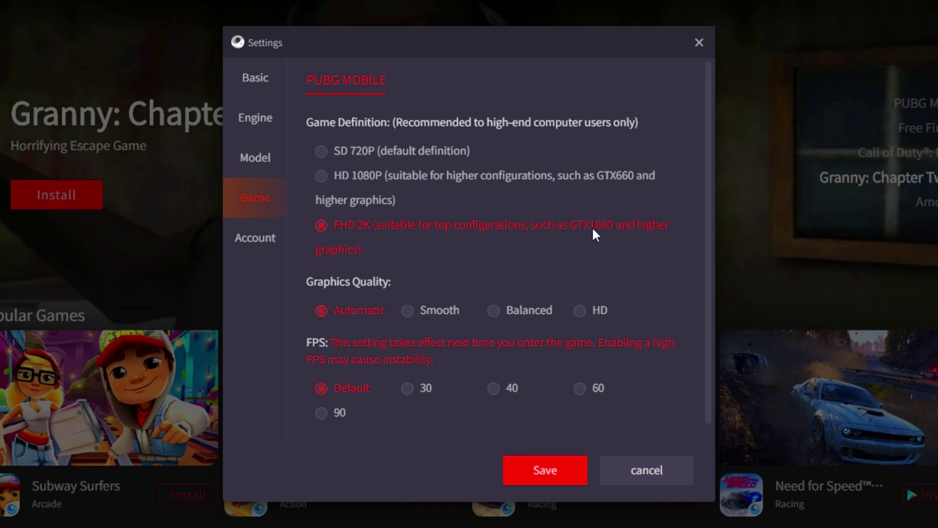
left_click(319, 174)
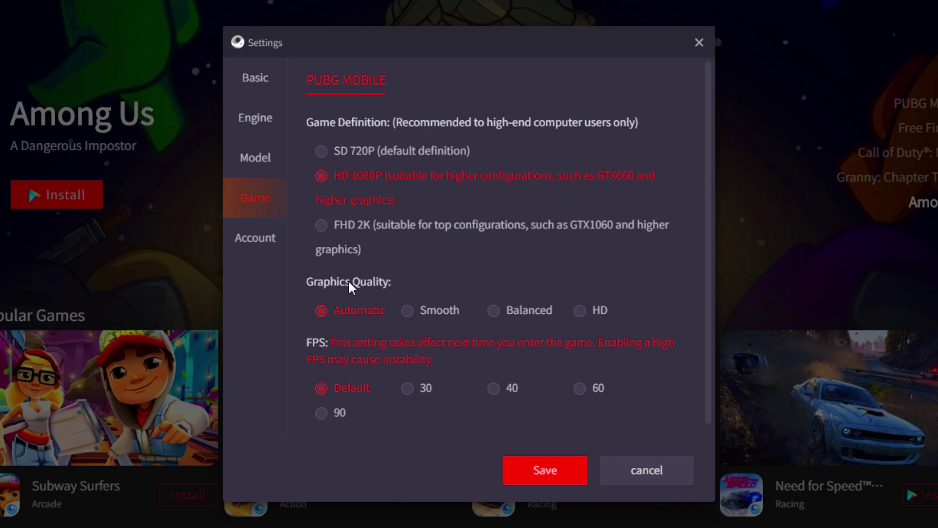
Set PUBG MOBILE's graphics quality to HD and FPS to 90, and save the settings
left_click(580, 310)
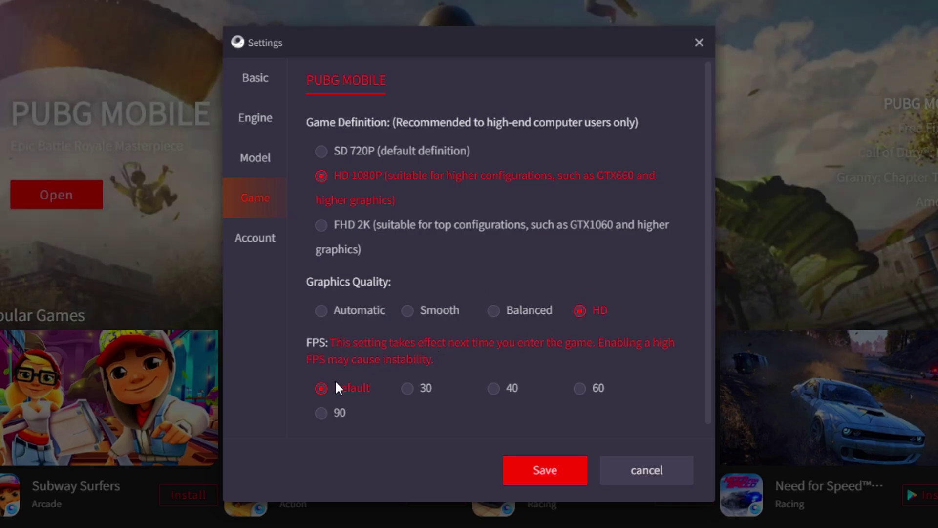
left_click(320, 412)
left_click(542, 476)
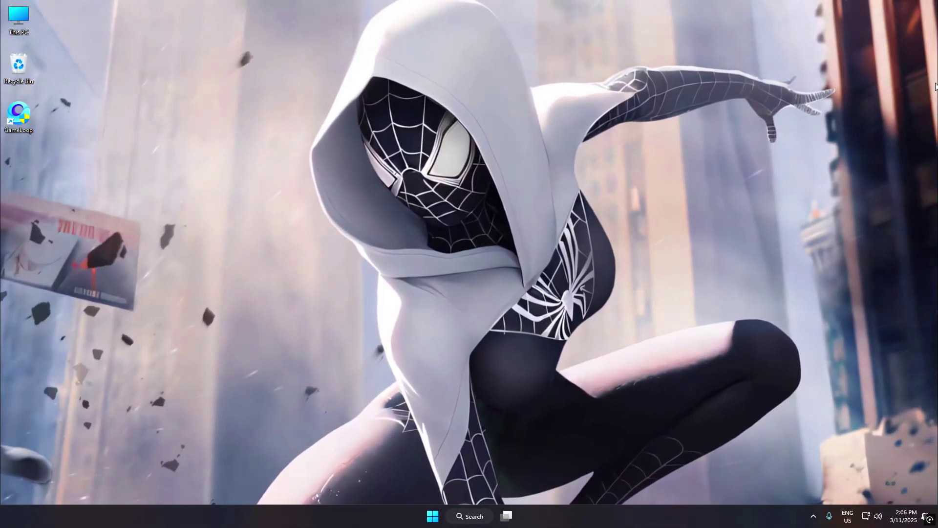
Search Windows for "edit group policy" and open the Local Group Policy Editor
left_click(457, 518)
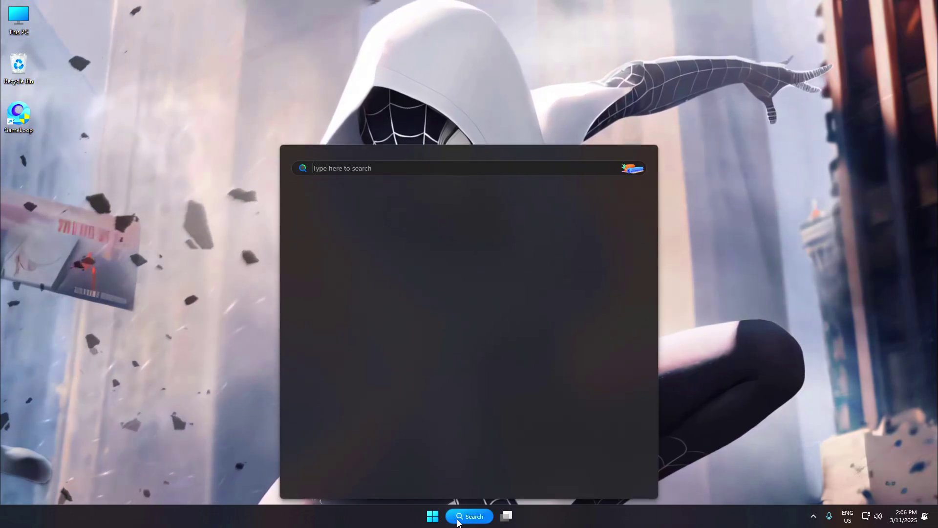
type("edit g")
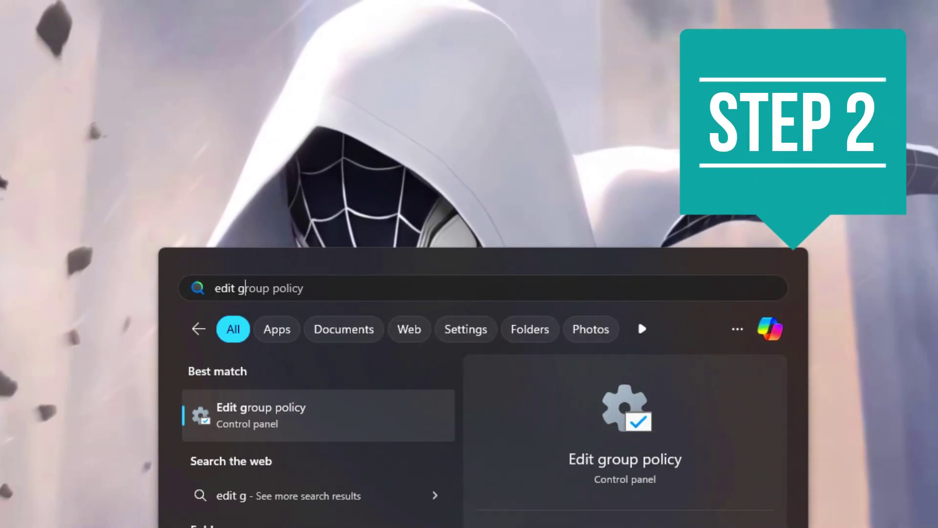
type("r")
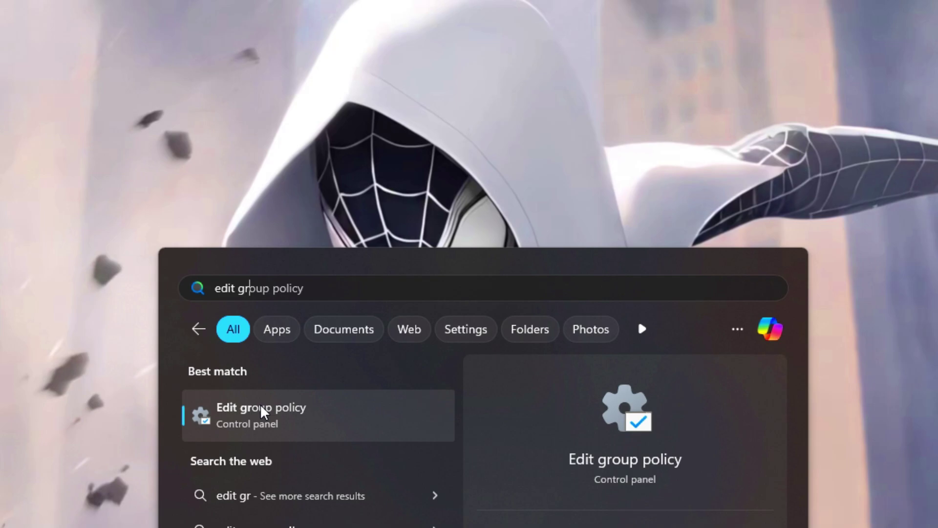
left_click(262, 411)
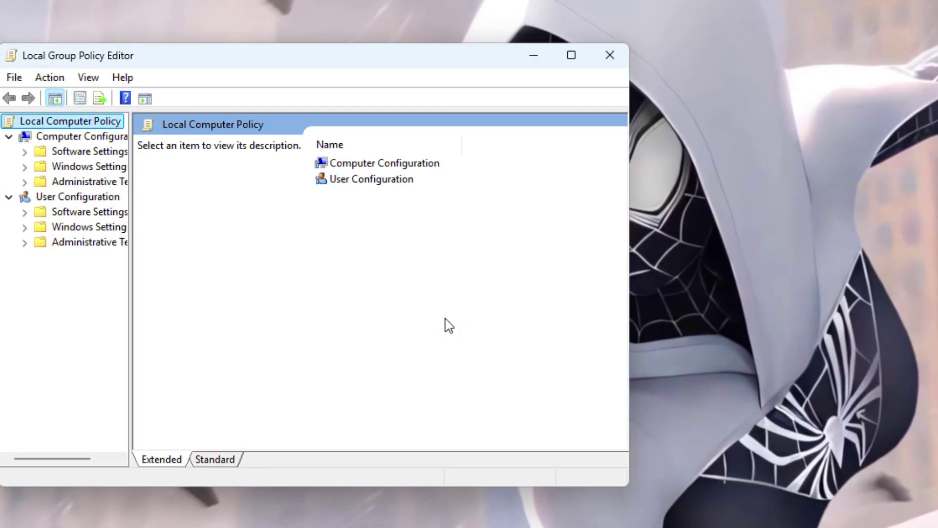
Open the App Privacy policies under Computer Configuration, Administrative Templates, Windows Components
left_click(52, 184)
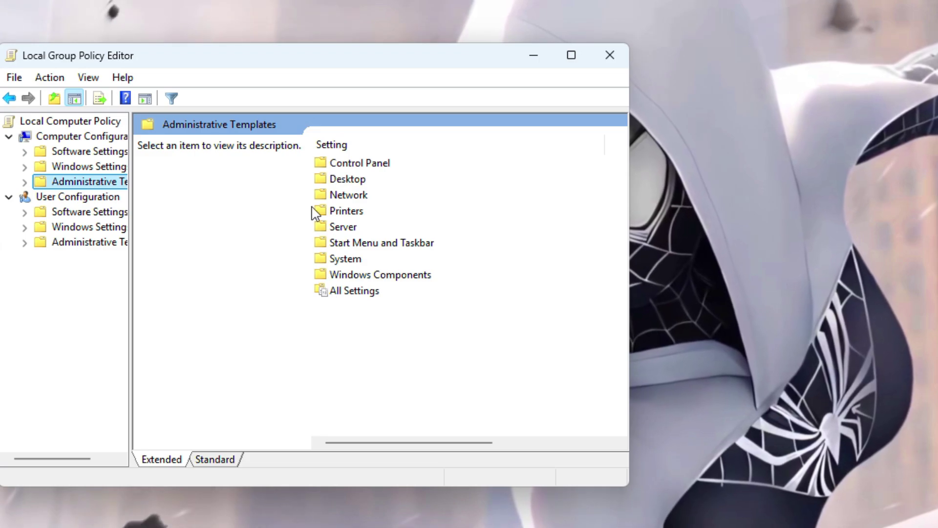
left_click(361, 275)
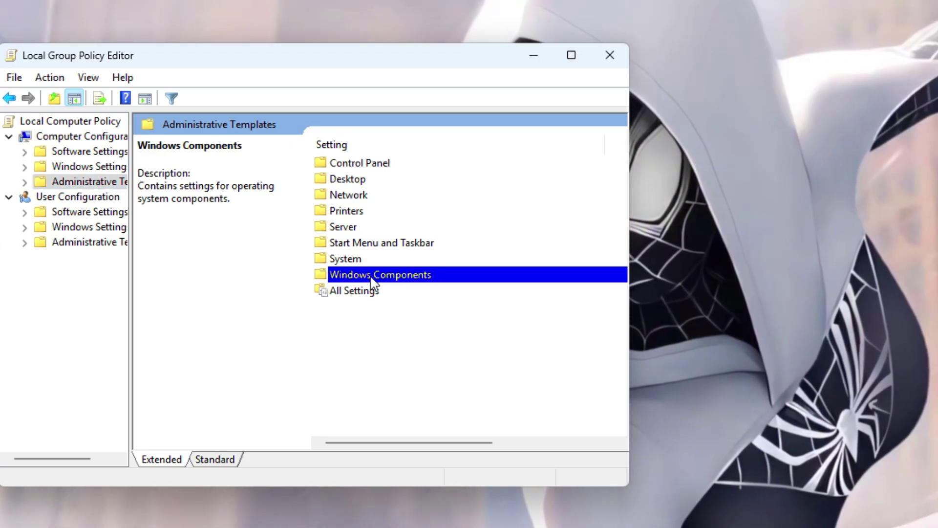
double_click(372, 277)
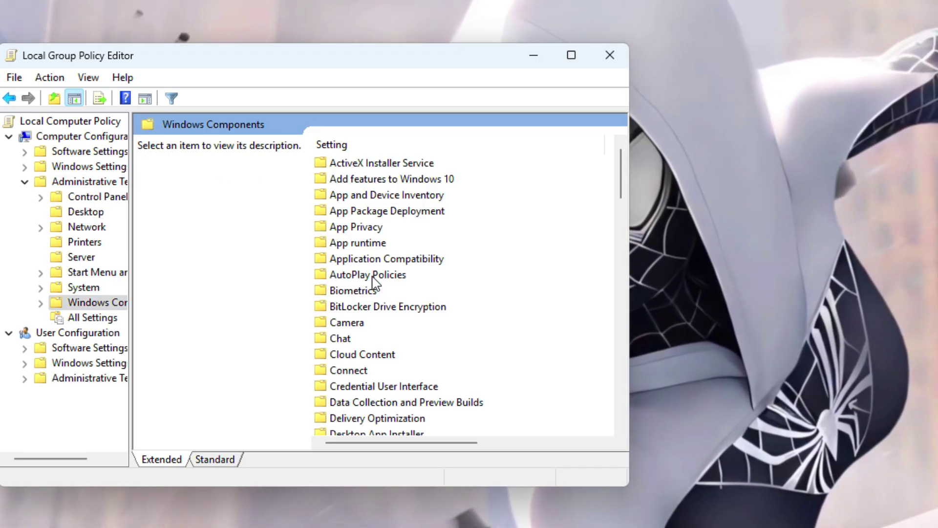
left_click(368, 230)
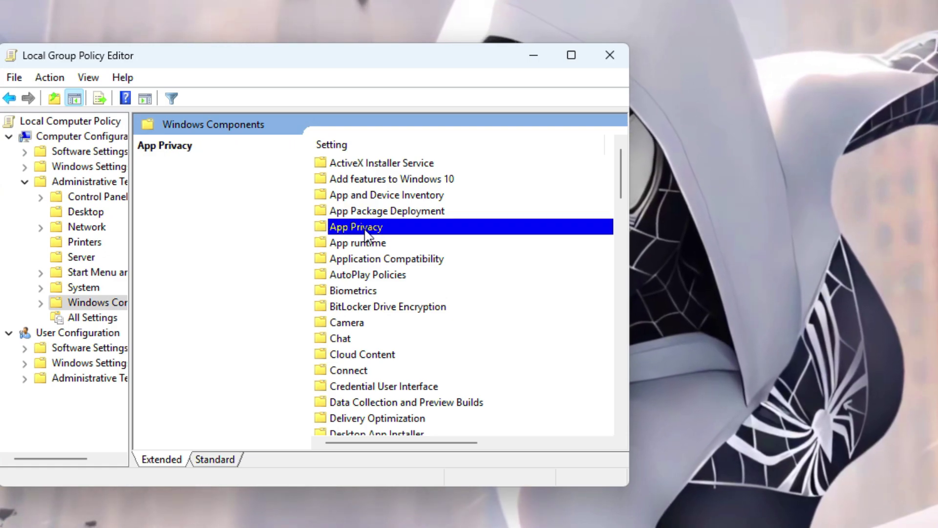
double_click(368, 230)
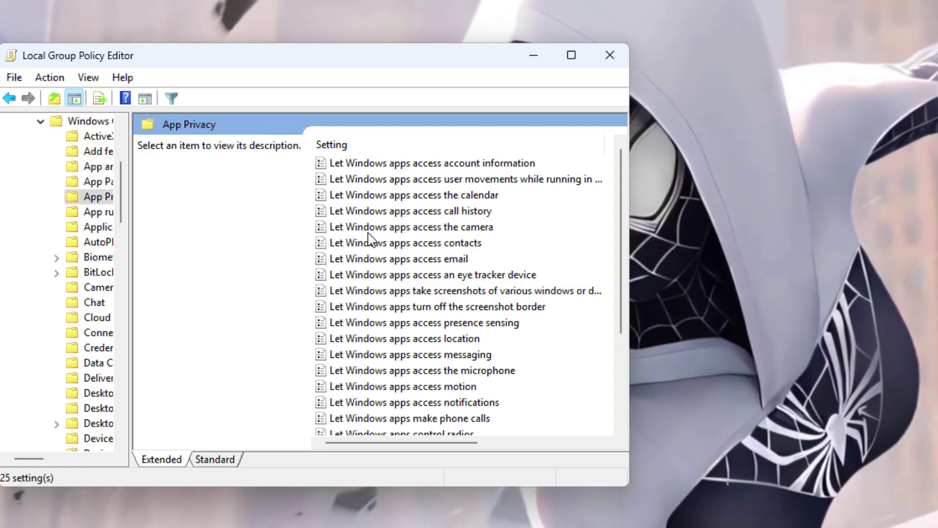
Enable the policy "Let Windows apps run in the background" with Force Deny as the default for all apps, and apply it
scroll(370, 238, "down", 2)
scroll(370, 238, "down", 1)
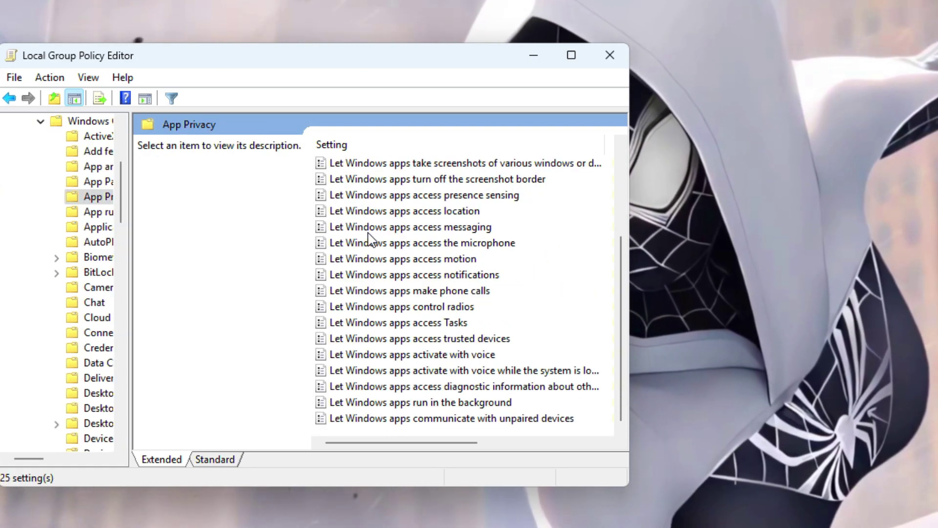
left_click(395, 402)
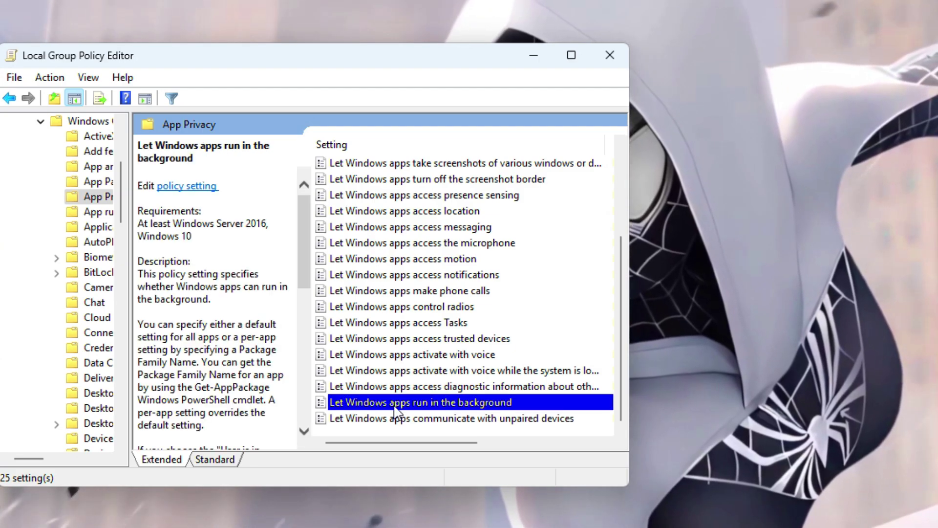
double_click(424, 405)
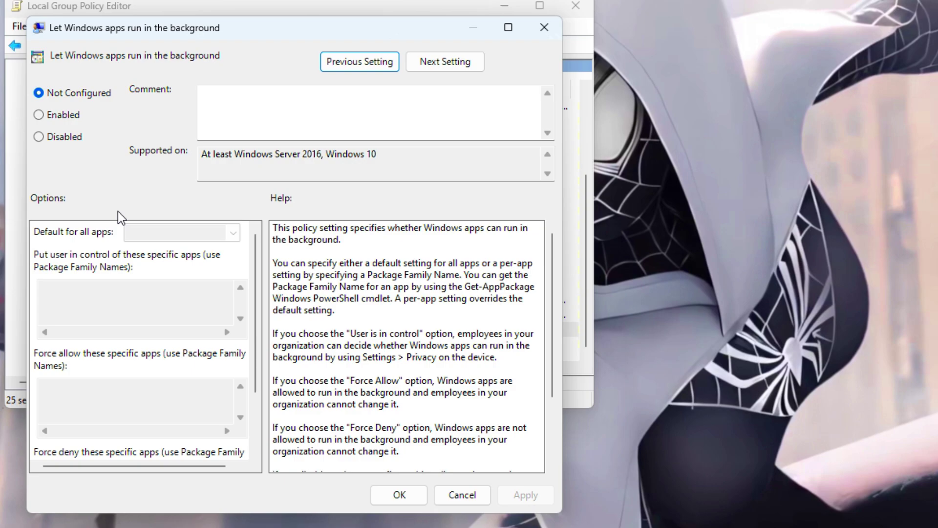
left_click(38, 115)
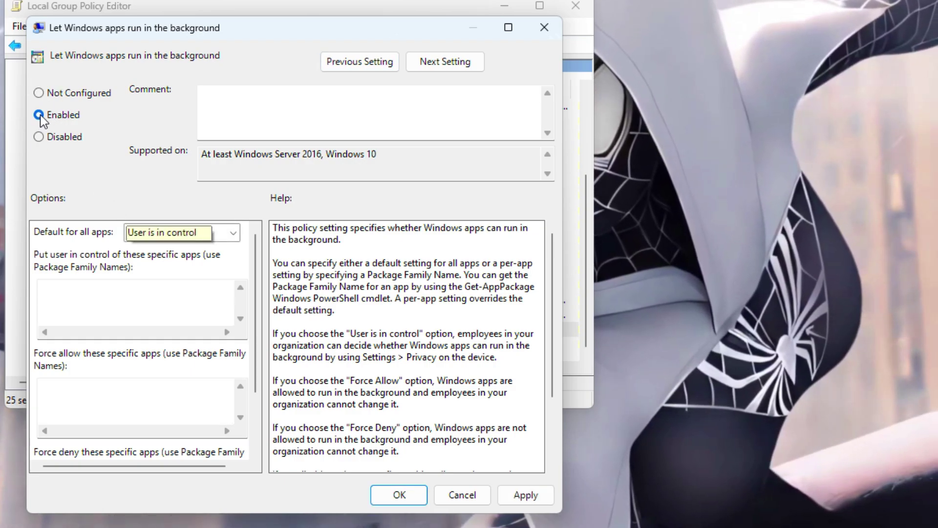
left_click(224, 235)
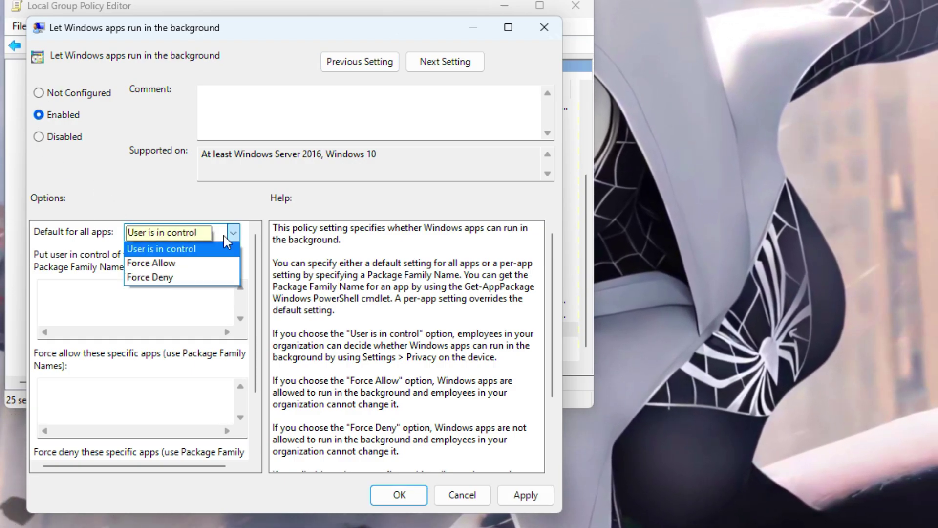
left_click(136, 277)
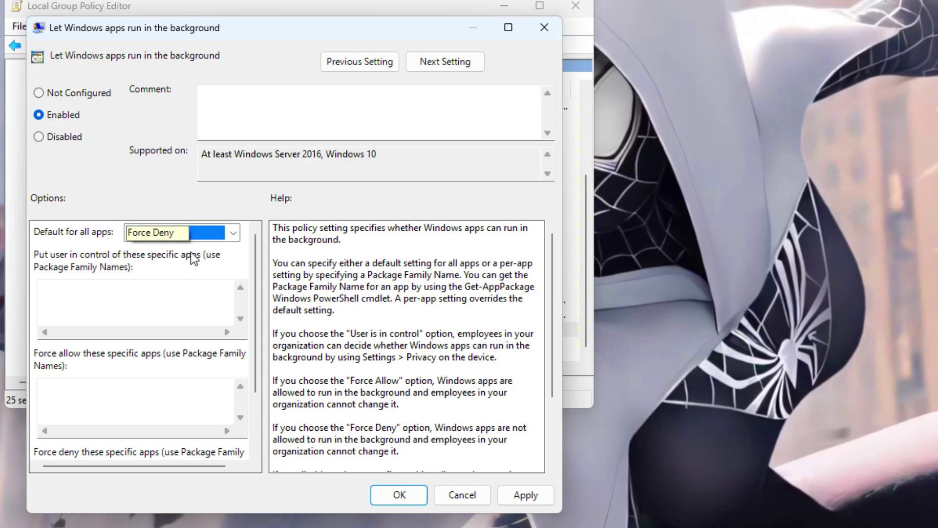
left_click(526, 494)
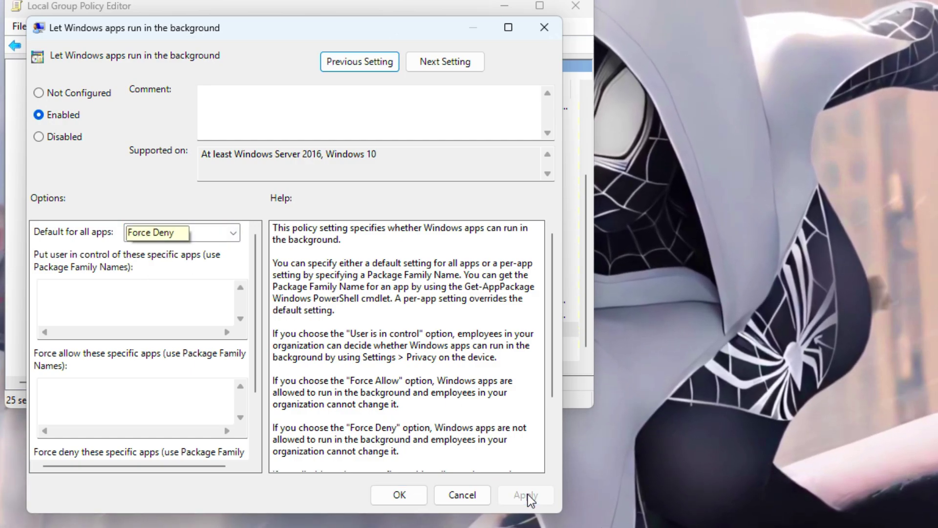
left_click(393, 494)
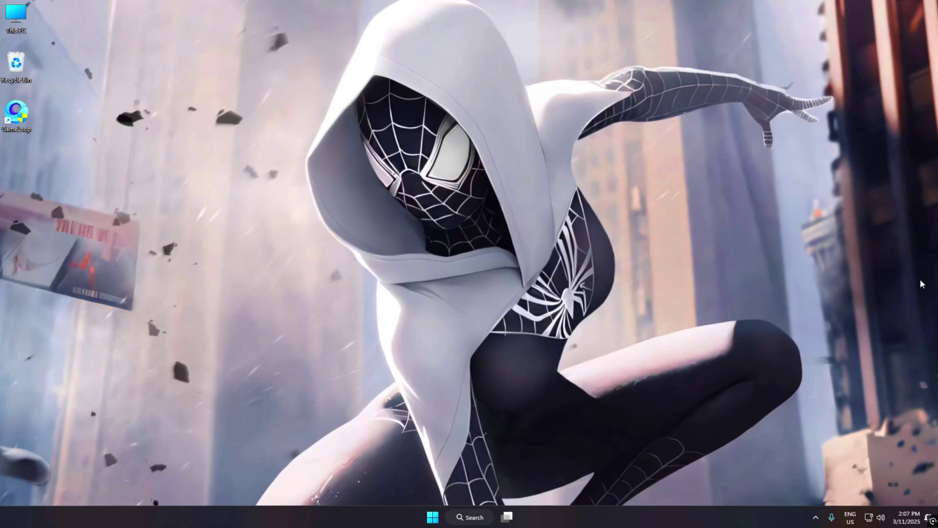
Open Windows System Configuration and choose Normal startup as the startup selection
left_click(470, 517)
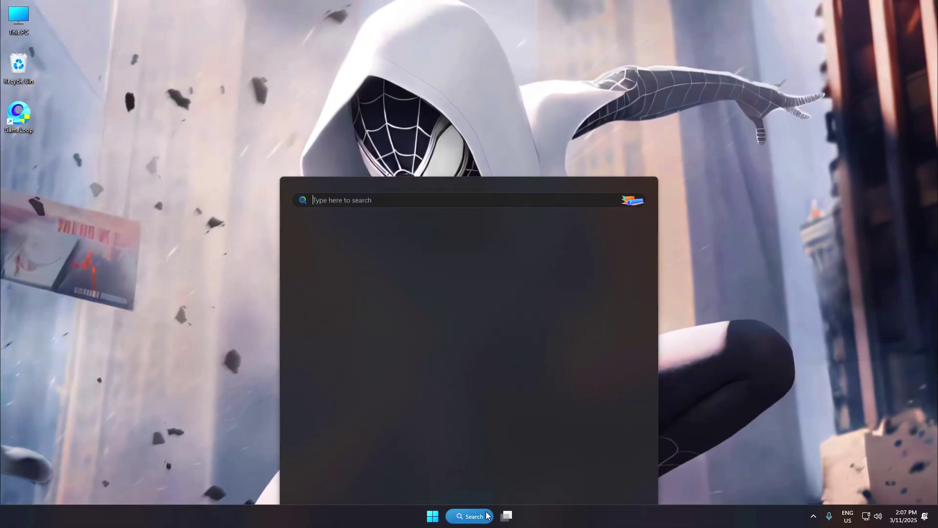
type("system Configuration")
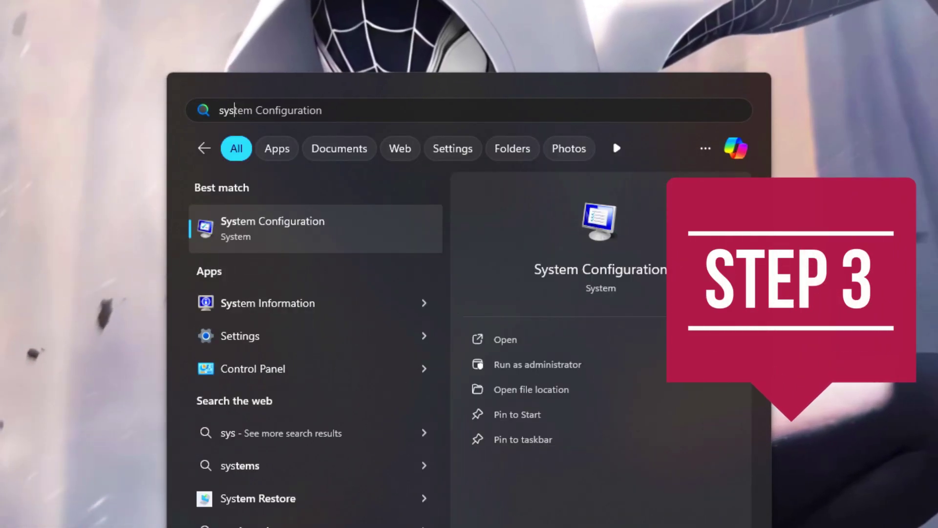
left_click(287, 226)
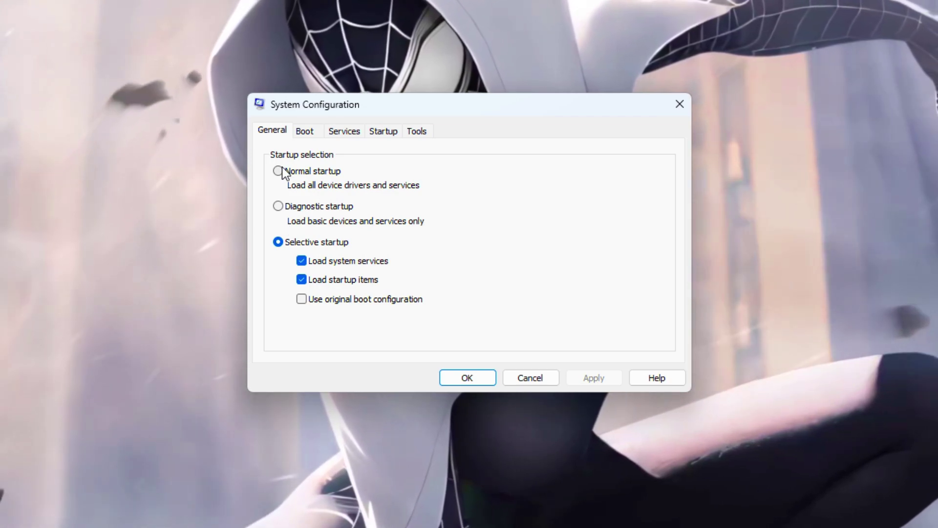
left_click(278, 171)
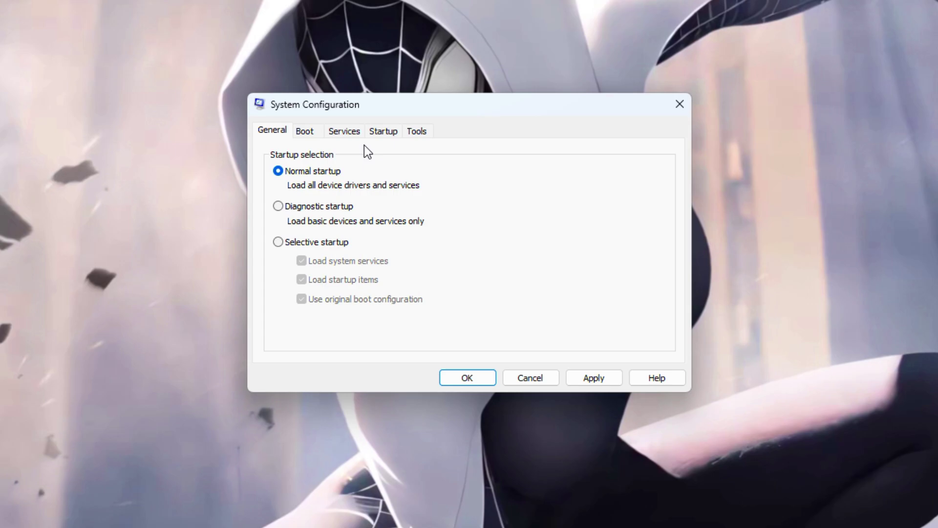
Set the number of processors to 8 in the advanced boot options for Windows 11, apply it, and close System Configuration
left_click(318, 130)
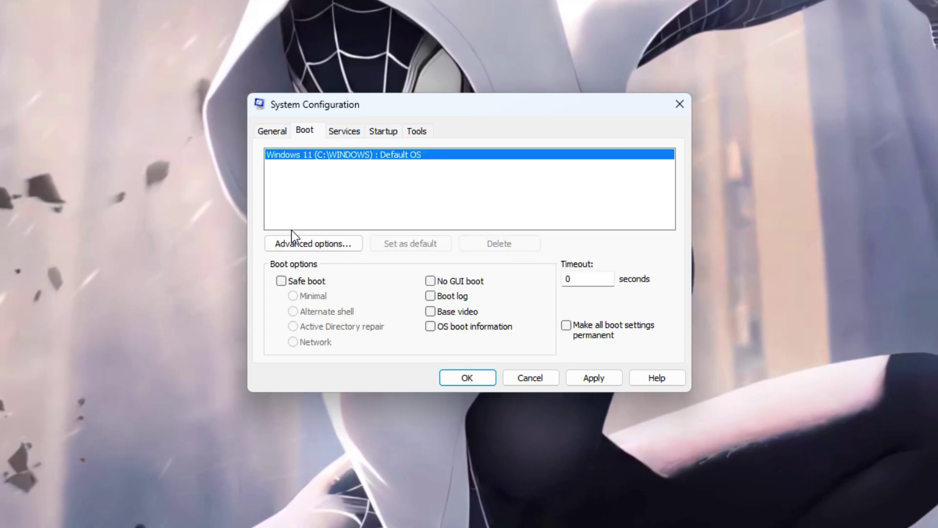
left_click(293, 244)
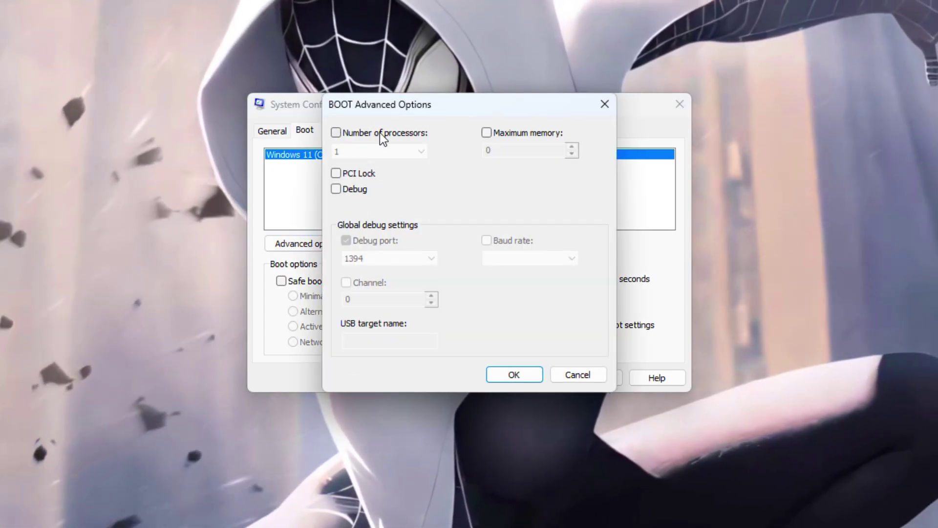
left_click(336, 136)
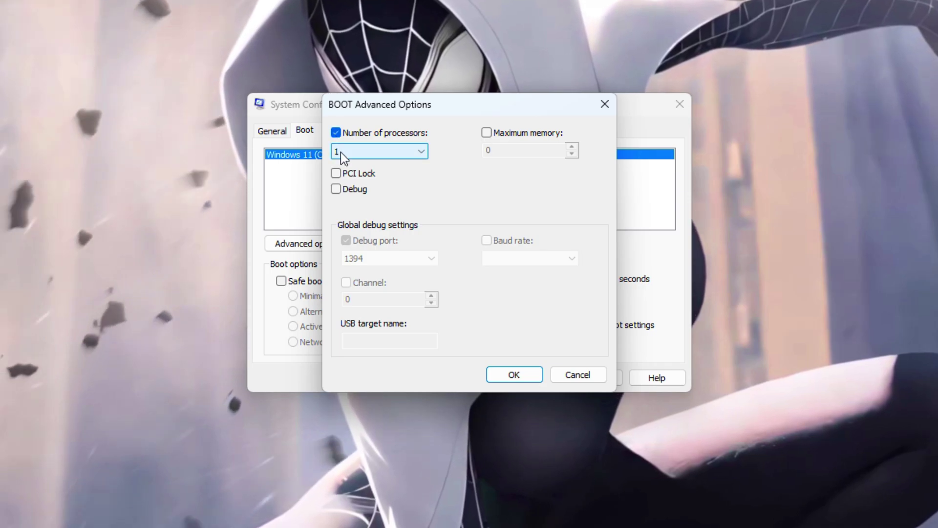
left_click(341, 151)
left_click(336, 236)
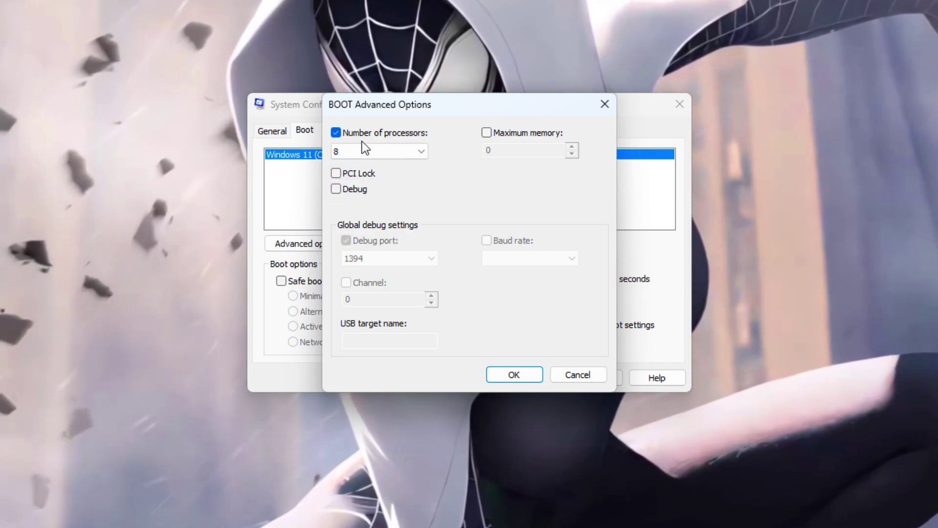
left_click(510, 374)
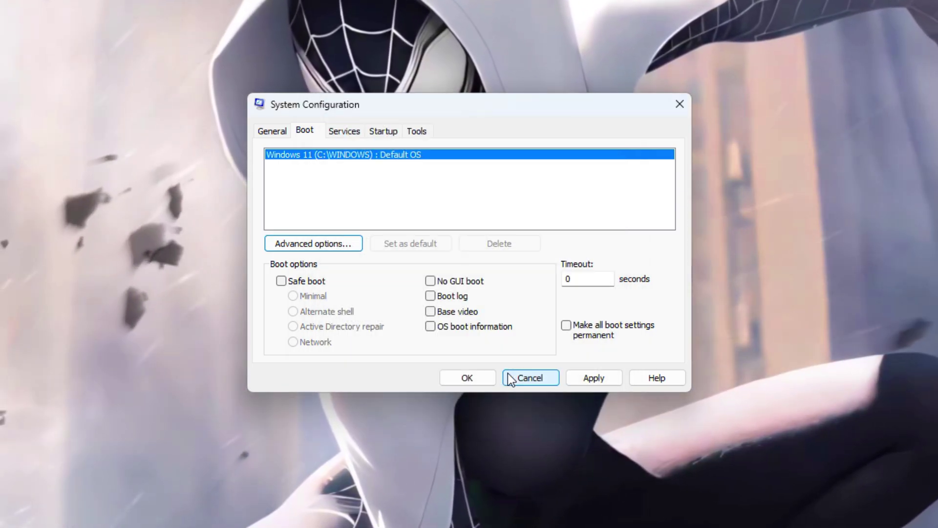
left_click(606, 378)
left_click(468, 378)
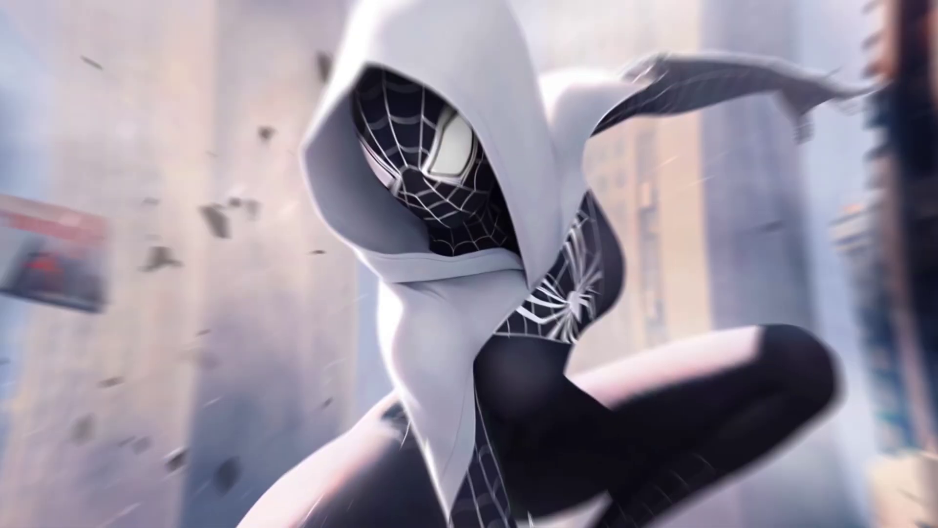
Find and open the Windows Graphics settings, and make sure Hardware-accelerated GPU scheduling is on in the advanced graphics settings
left_click(478, 513)
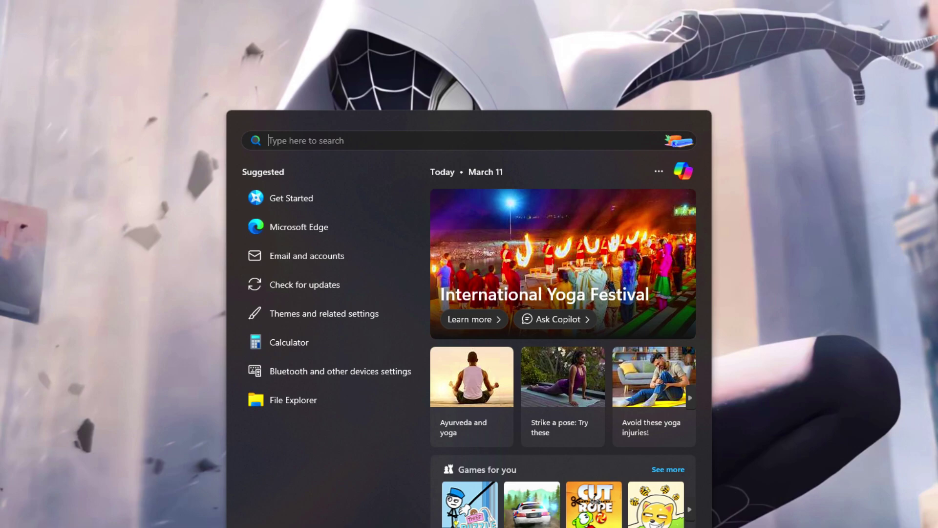
type("gra")
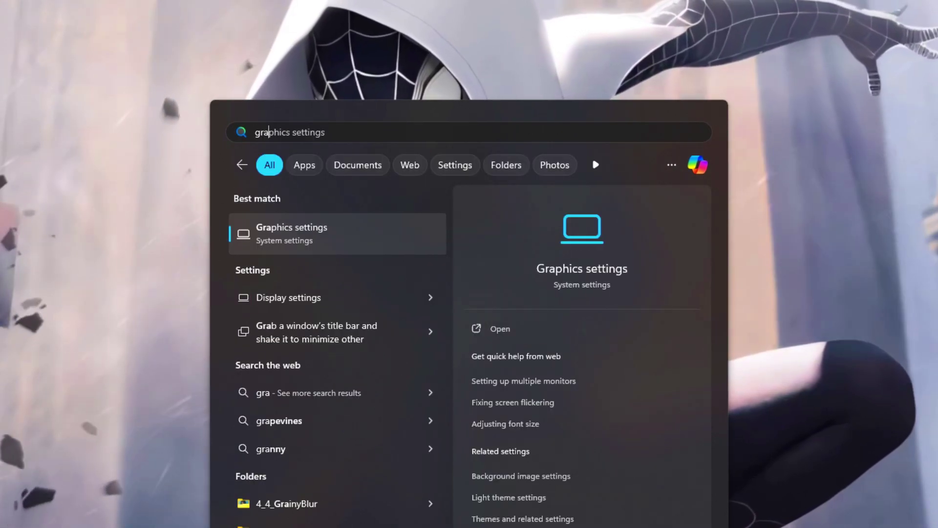
left_click(273, 232)
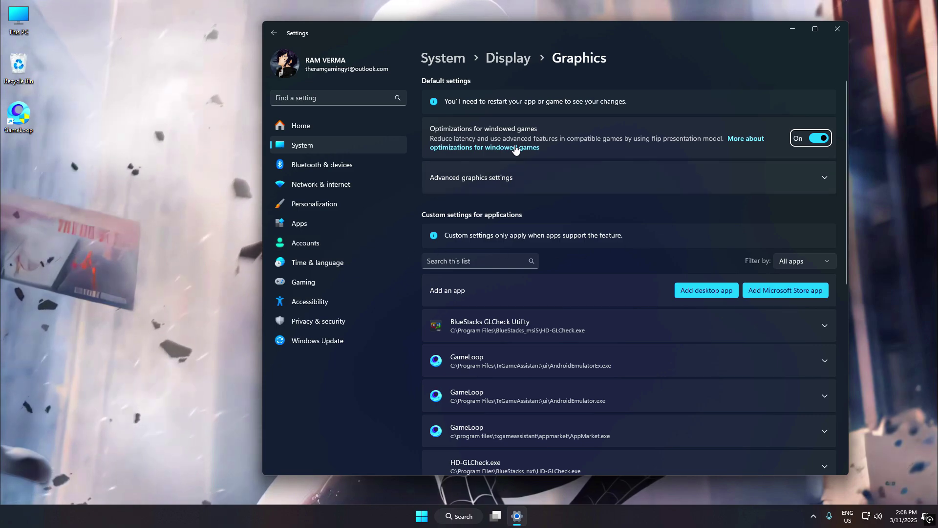
left_click(477, 176)
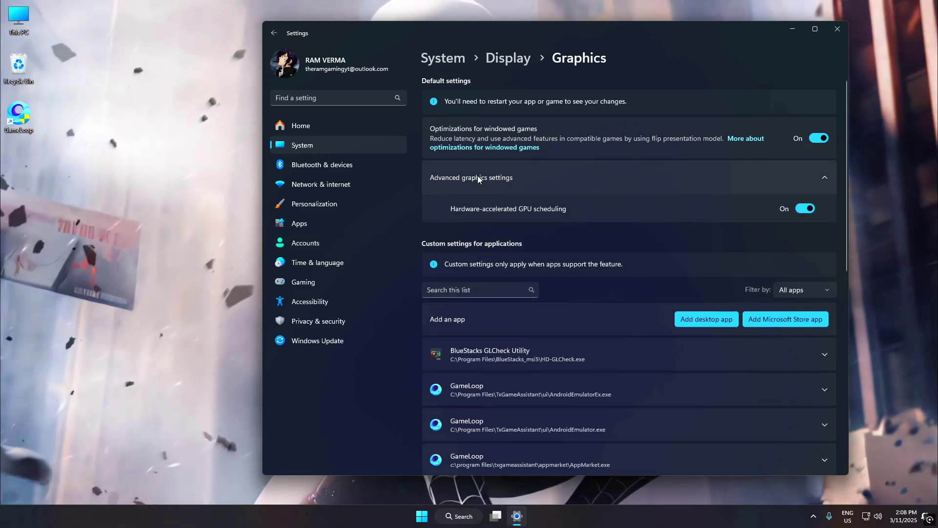
left_click(813, 208)
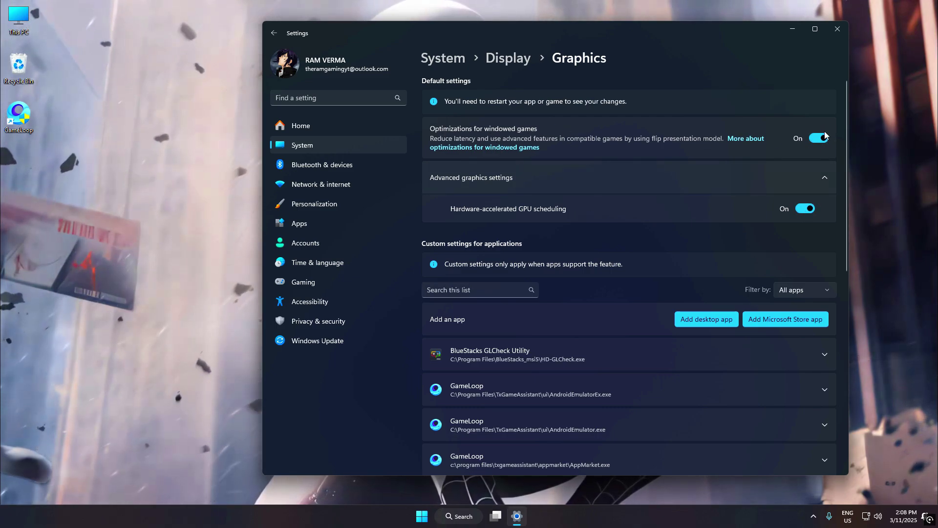
Start adding a desktop app to the custom graphics settings and open the file location of the GameLoop desktop shortcut
scroll(742, 159, "down", 2)
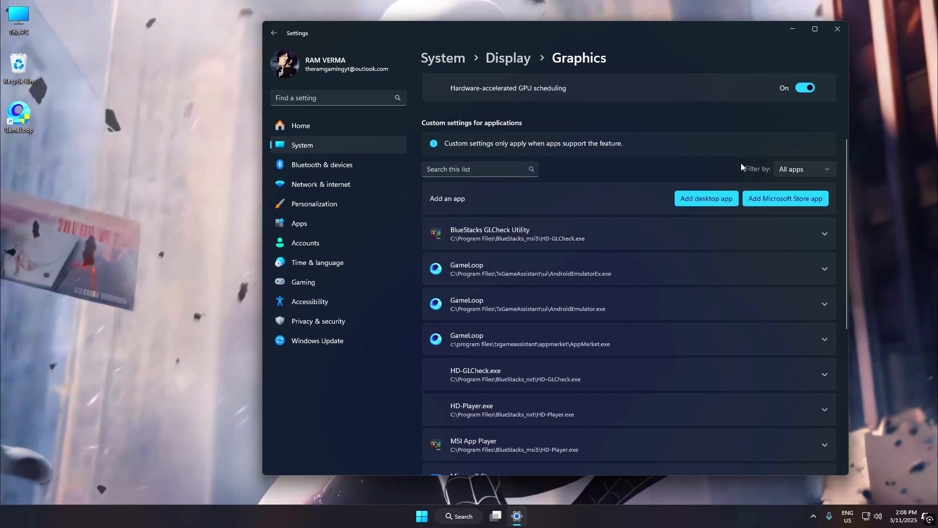
left_click(713, 202)
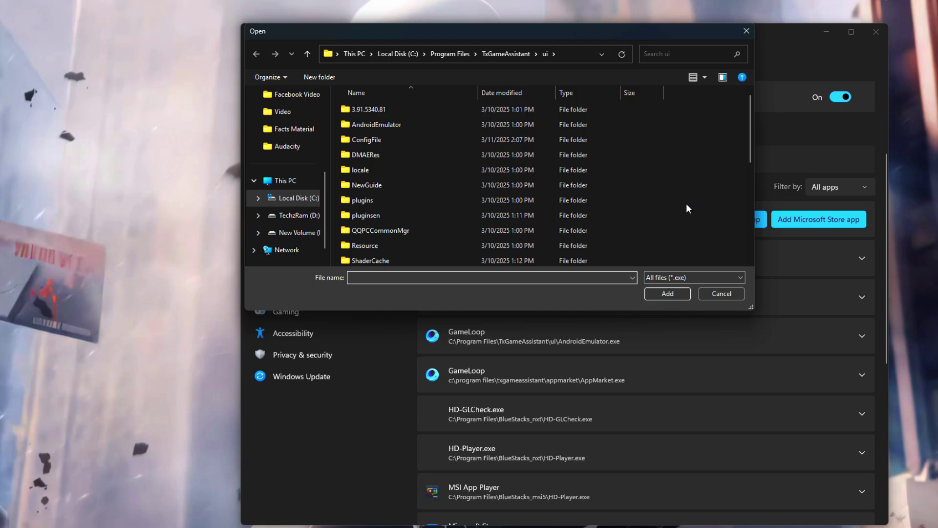
scroll(281, 188, "up", 3)
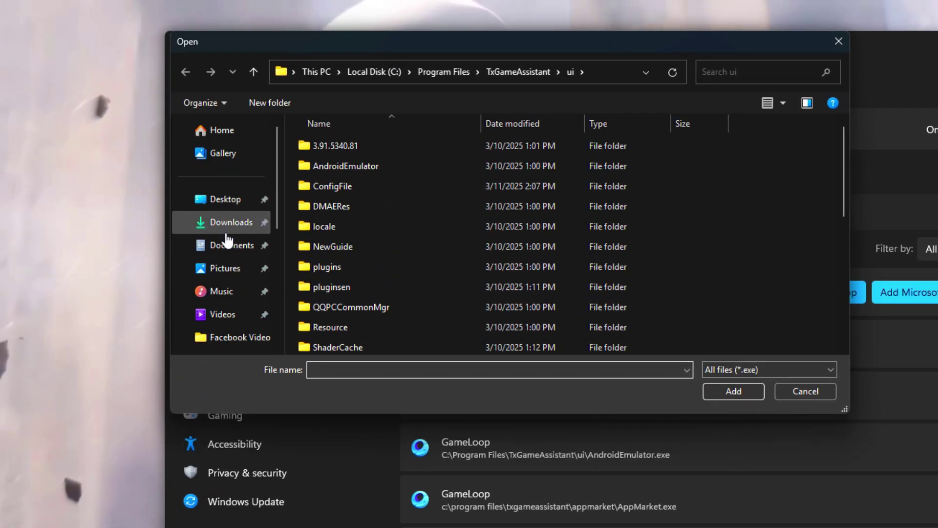
left_click(215, 202)
left_click(341, 146)
right_click(341, 145)
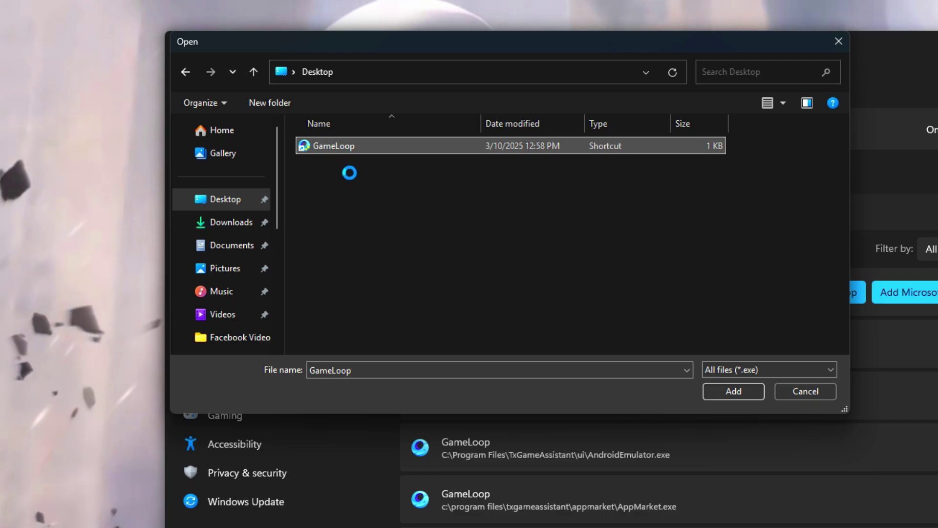
left_click(404, 192)
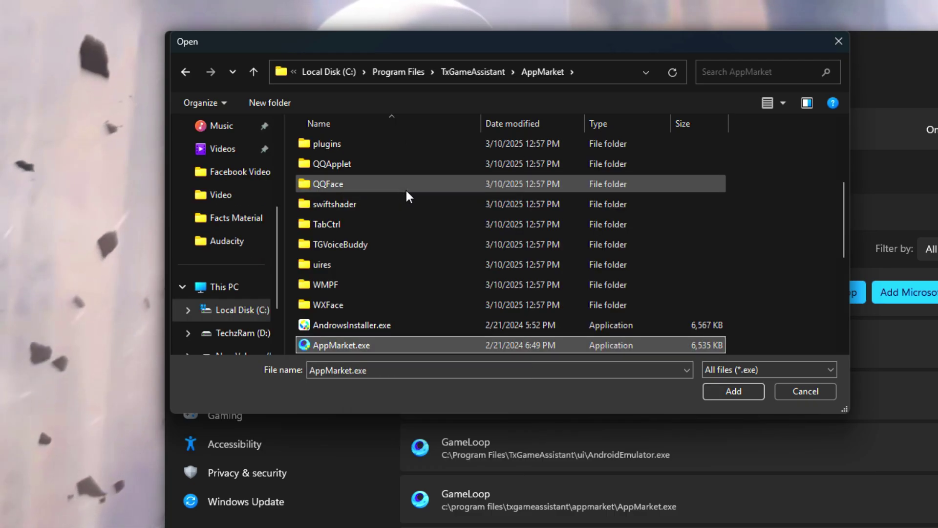
Add AndroidEmulator.exe and AndroidEmulatorEn.exe from the TxGameAssistant ui folder to the custom graphics app list
left_click(489, 75)
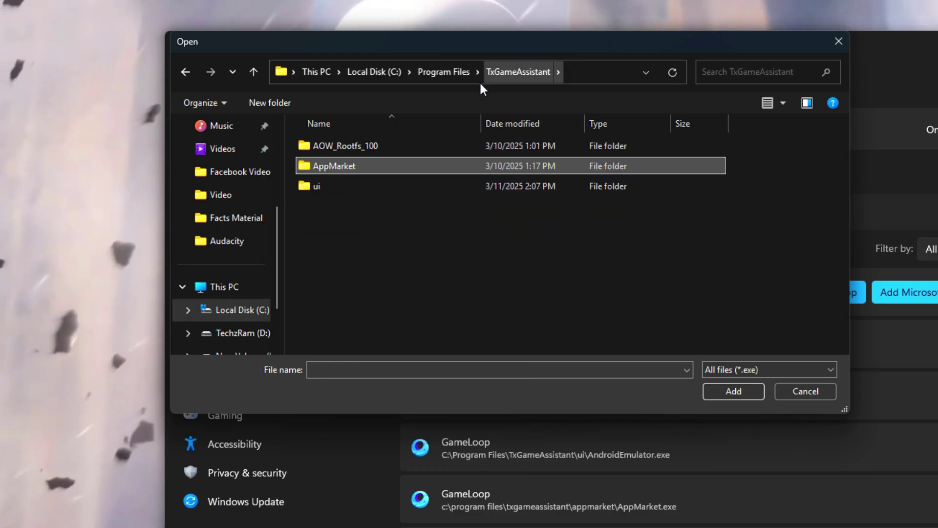
double_click(335, 182)
scroll(353, 210, "down", 2)
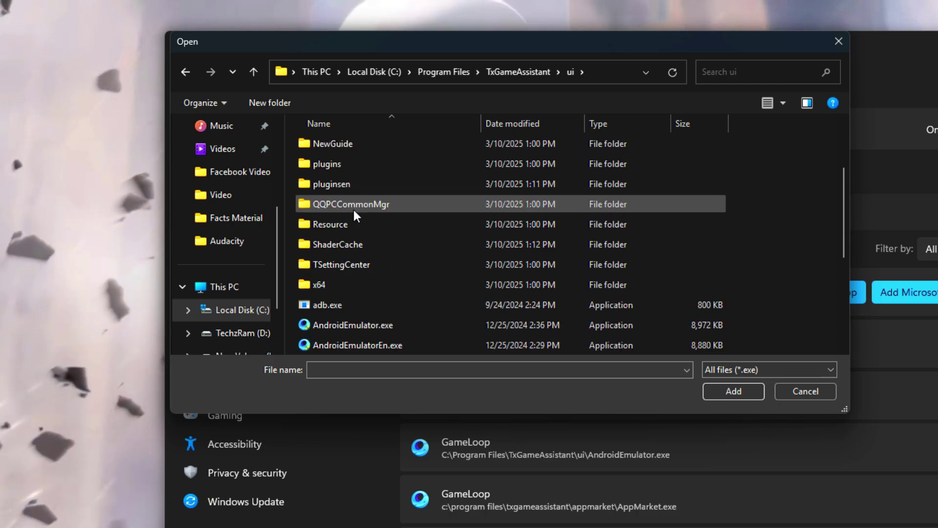
left_click(349, 266)
double_click(336, 265)
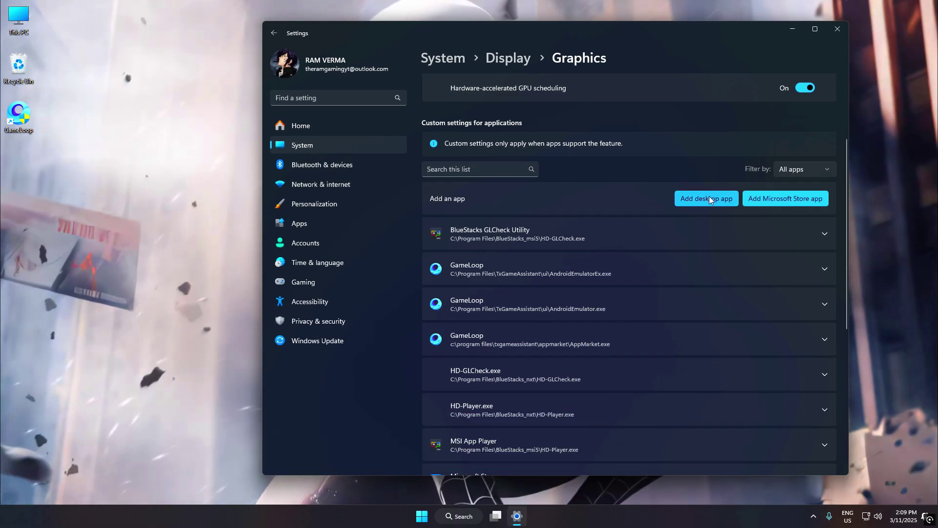
left_click(685, 196)
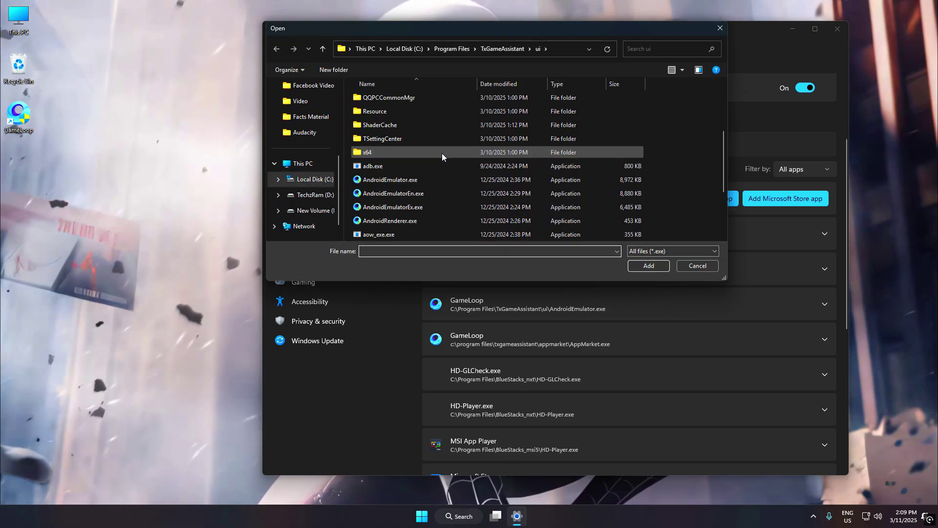
double_click(420, 194)
Try to add AndroidEmulatorEx.exe and AndroidRenderer.exe from the ui folder to the custom graphics app list
left_click(693, 198)
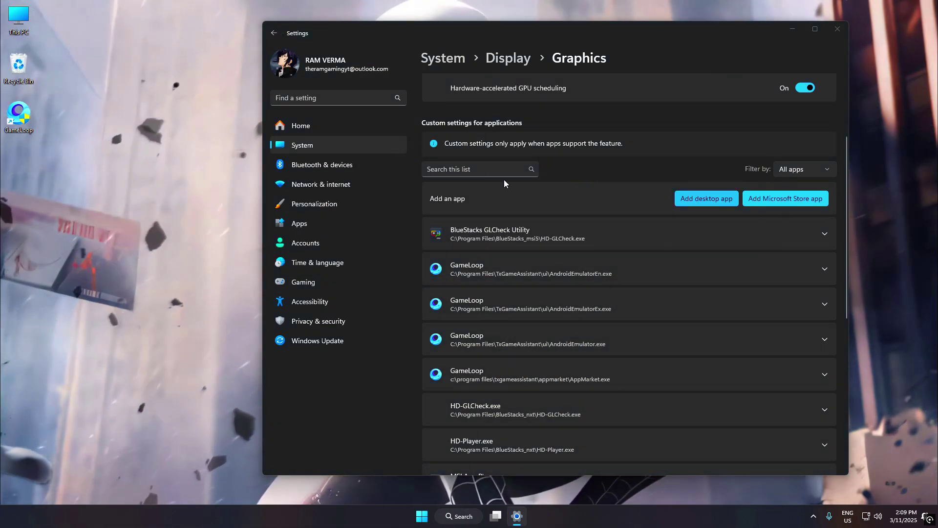
scroll(446, 174, "down", 3)
left_click(433, 207)
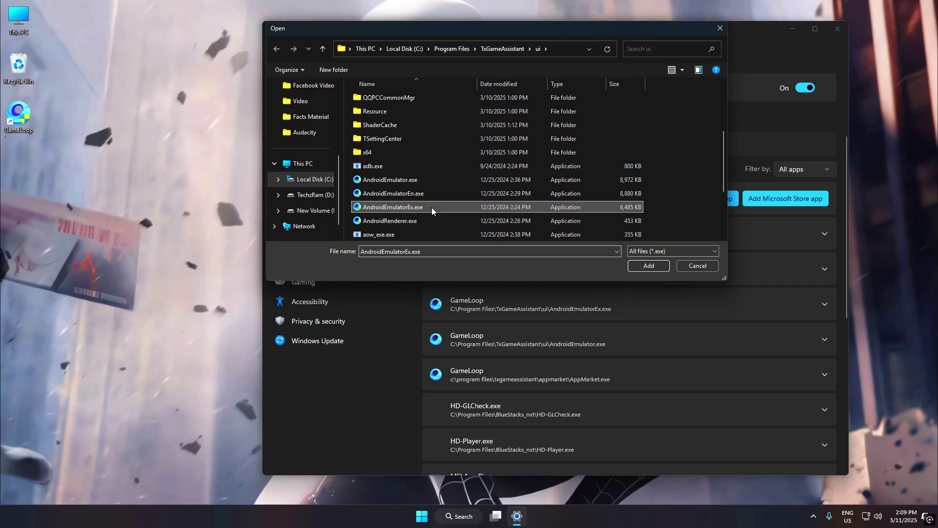
double_click(450, 209)
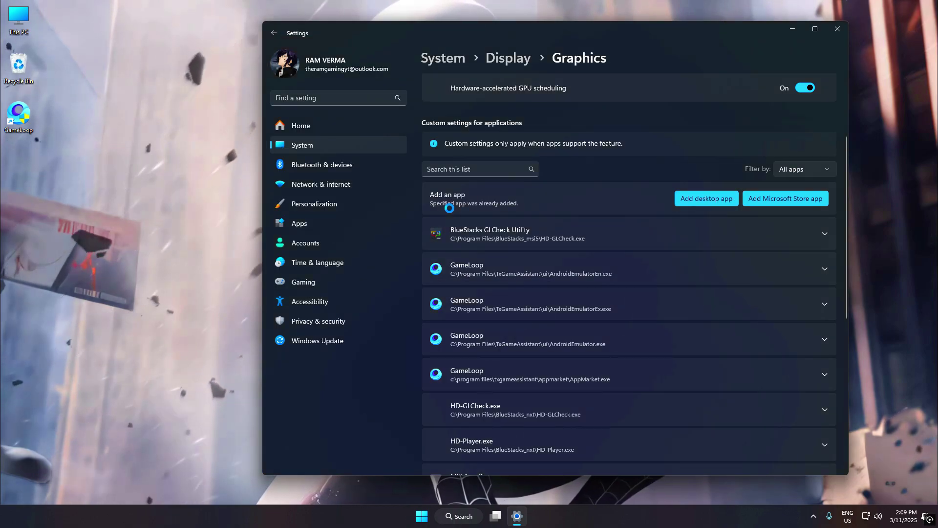
left_click(688, 201)
scroll(416, 189, "down", 3)
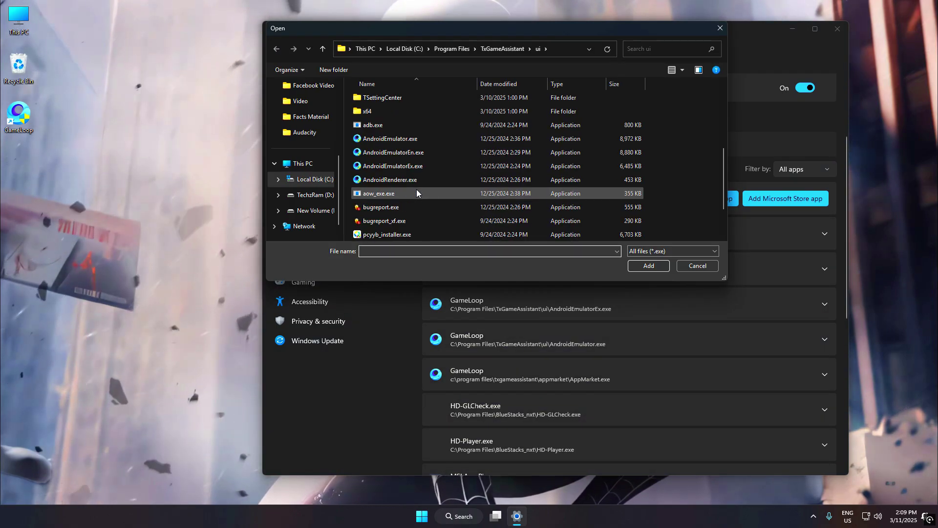
left_click(401, 179)
double_click(392, 179)
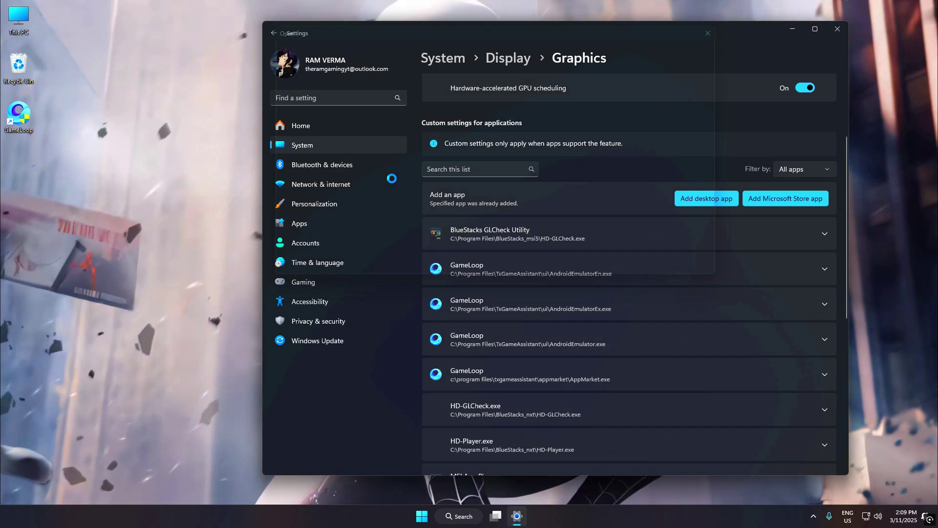
Set the GPU preference of GameLoop's AndroidEmulatorEn.exe to High Performance (NVIDIA GeForce GTX 1050 Ti)
left_click(466, 262)
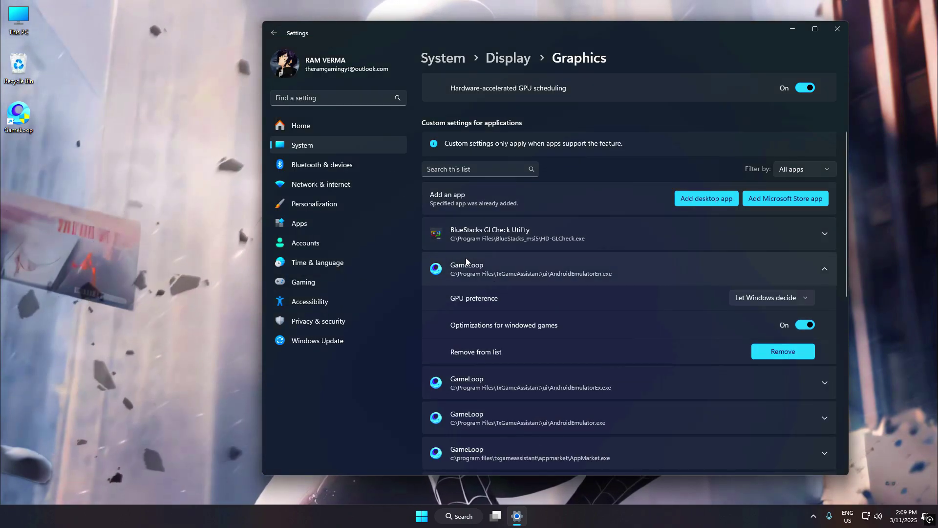
left_click(805, 294)
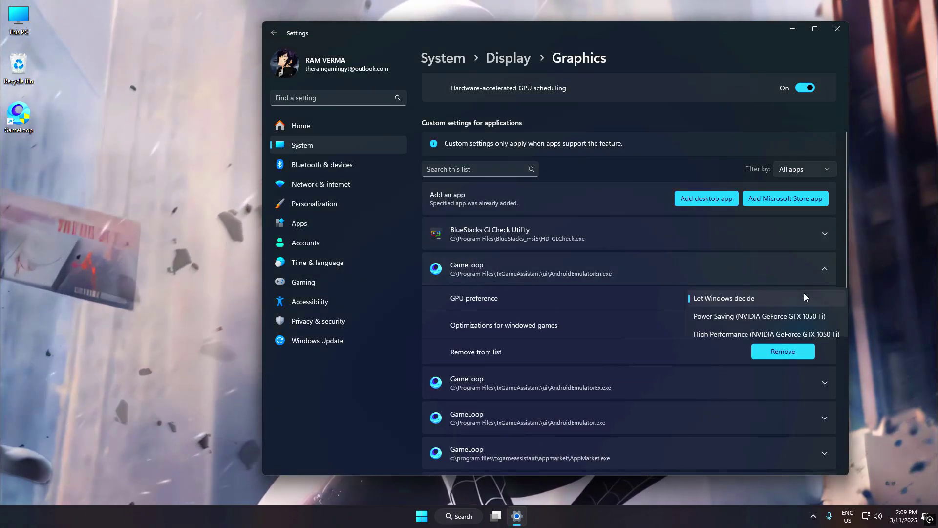
left_click(775, 334)
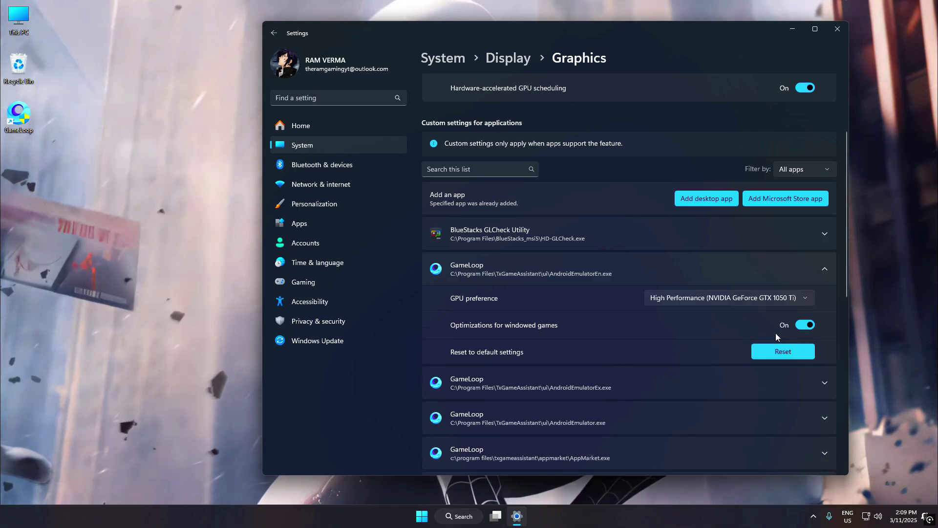
Choose High Performance (NVIDIA GeForce GTX 1050 Ti) as GPU preference for GameLoop's AndroidEmulatorEx.exe and AndroidEmulator.exe
left_click(556, 382)
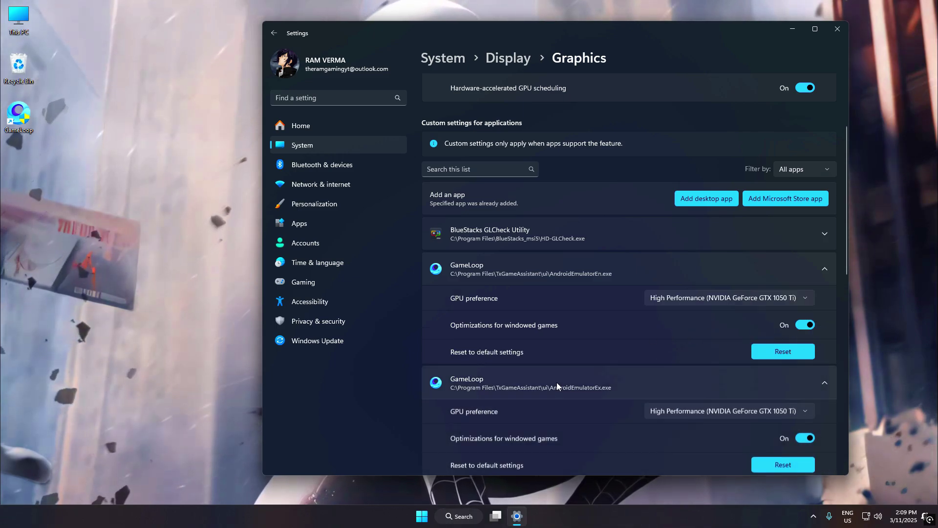
left_click(743, 409)
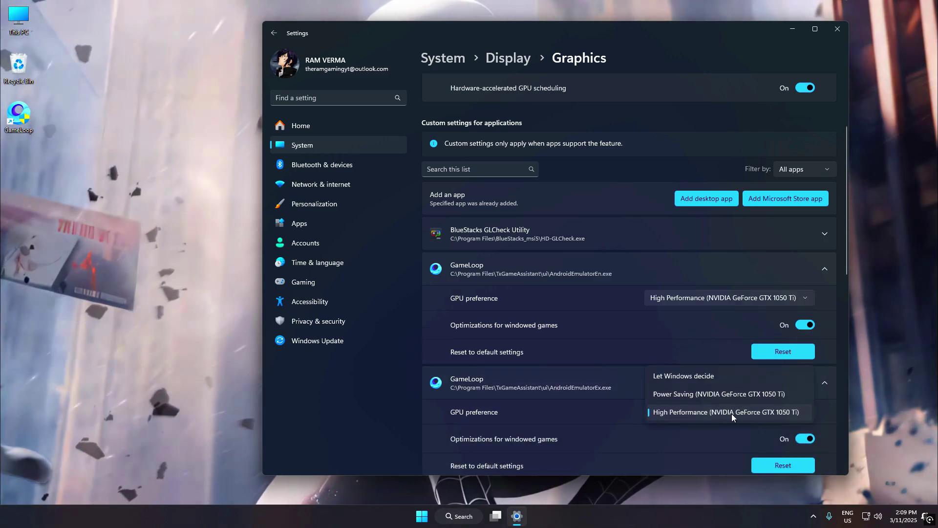
left_click(731, 412)
scroll(577, 388, "down", 2)
left_click(569, 383)
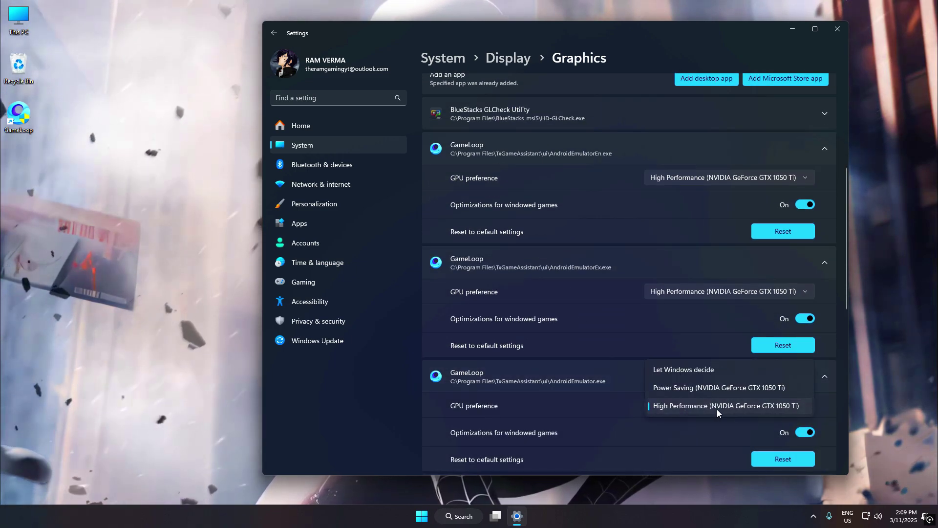
Choose the High Performance GPU preference for GameLoop's AppMarket.exe and close the Settings window
scroll(594, 371, "down", 2)
left_click(593, 371)
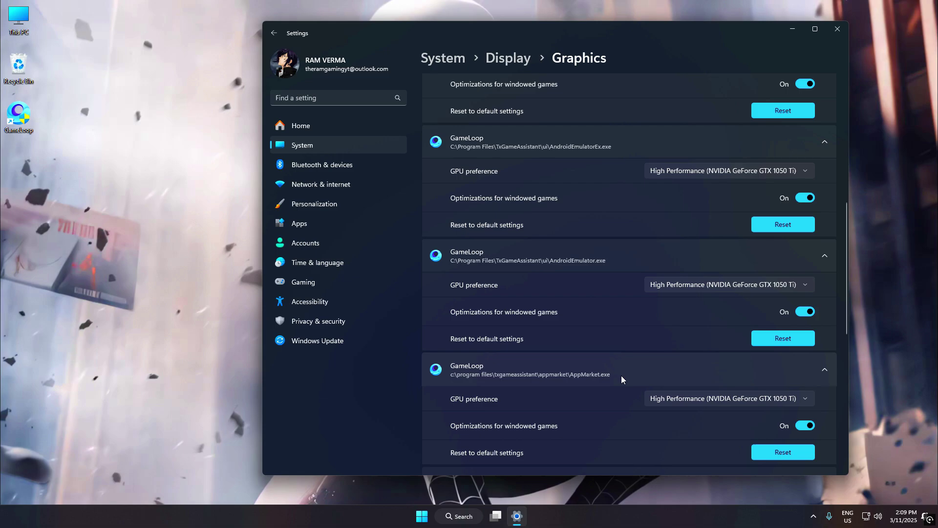
left_click(744, 398)
left_click(733, 399)
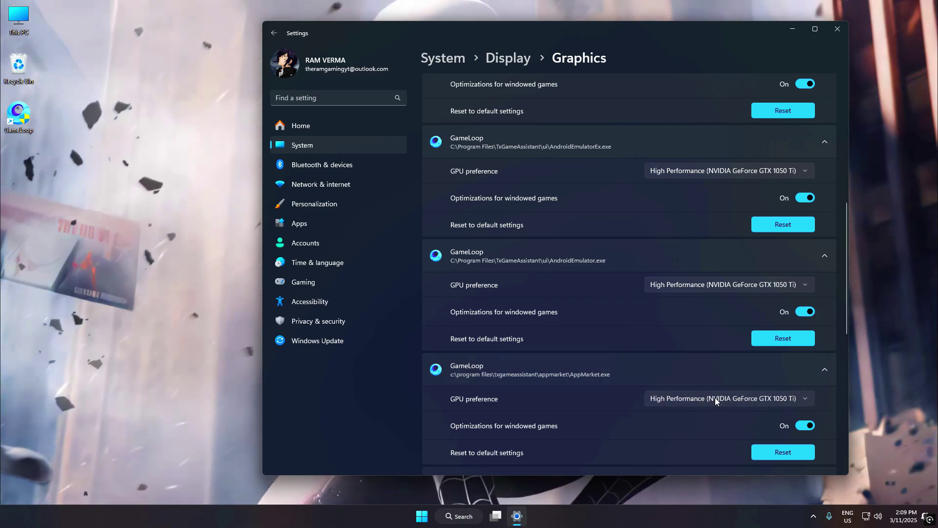
scroll(684, 371, "down", 1)
scroll(681, 369, "down", 2)
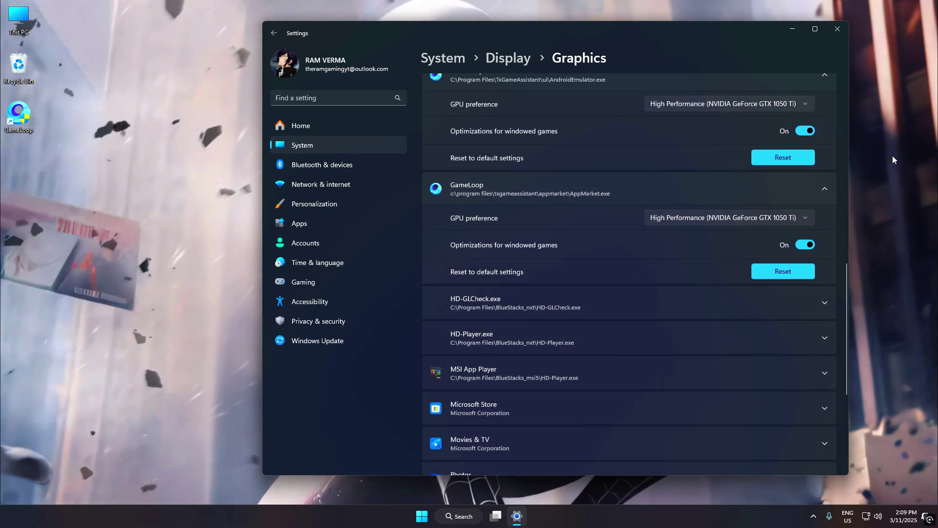
left_click(839, 31)
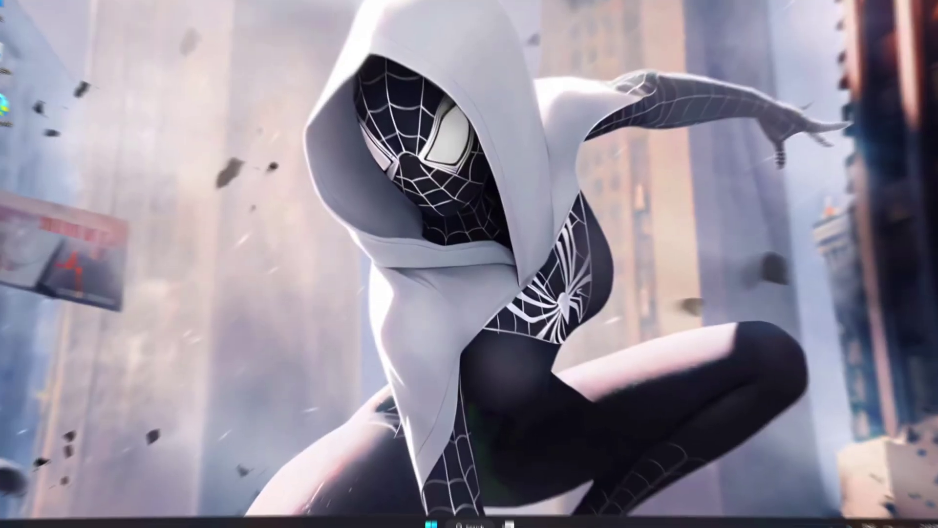
Open NVIDIA Control Panel, enable the advanced 3D image settings and go to the Manage 3D Settings page
left_click(469, 516)
type("notepadvi")
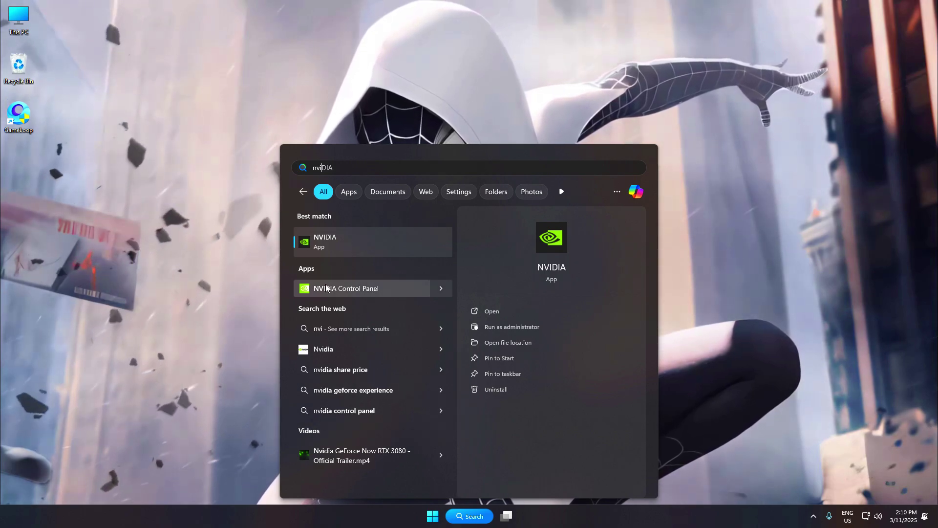
left_click(353, 288)
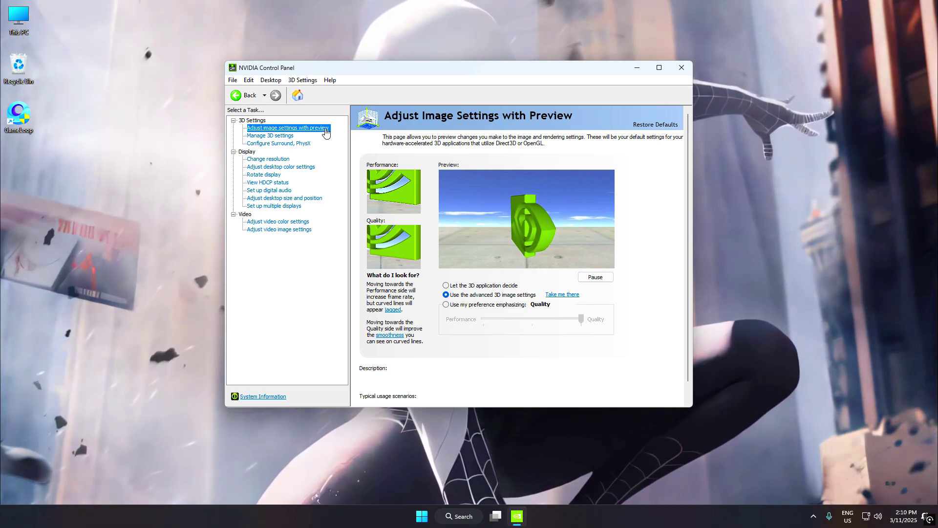
left_click(470, 295)
left_click(559, 294)
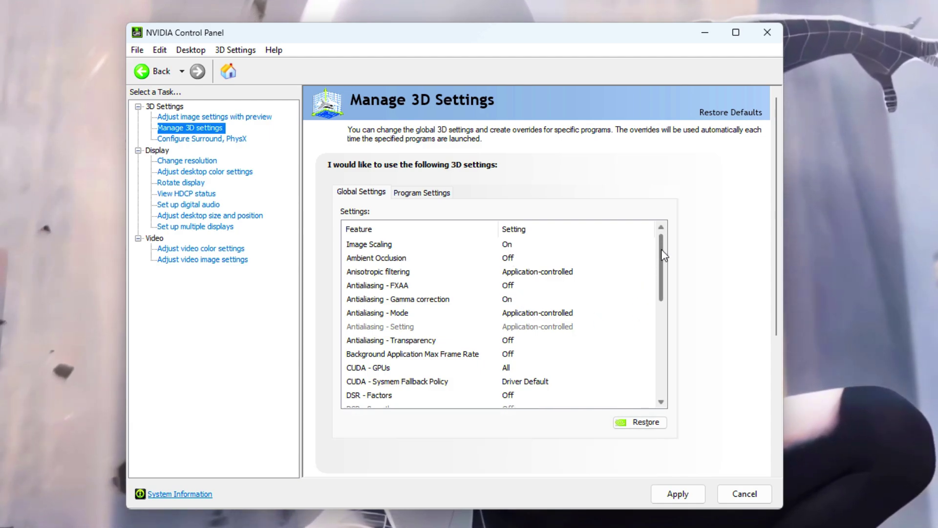
Set Low Latency Mode to Ultra in the global 3D settings
left_click_drag(660, 250, 664, 261)
left_click_drag(664, 263, 666, 287)
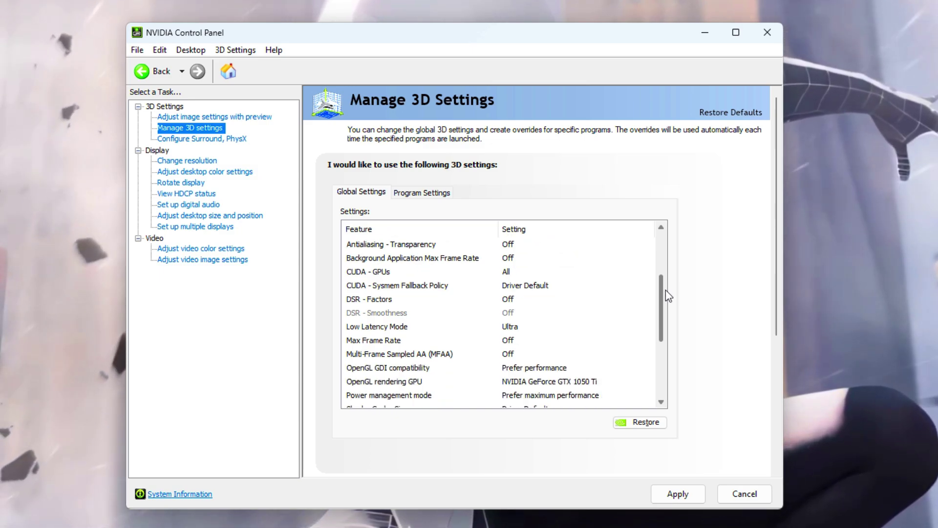
left_click(523, 326)
left_click(526, 327)
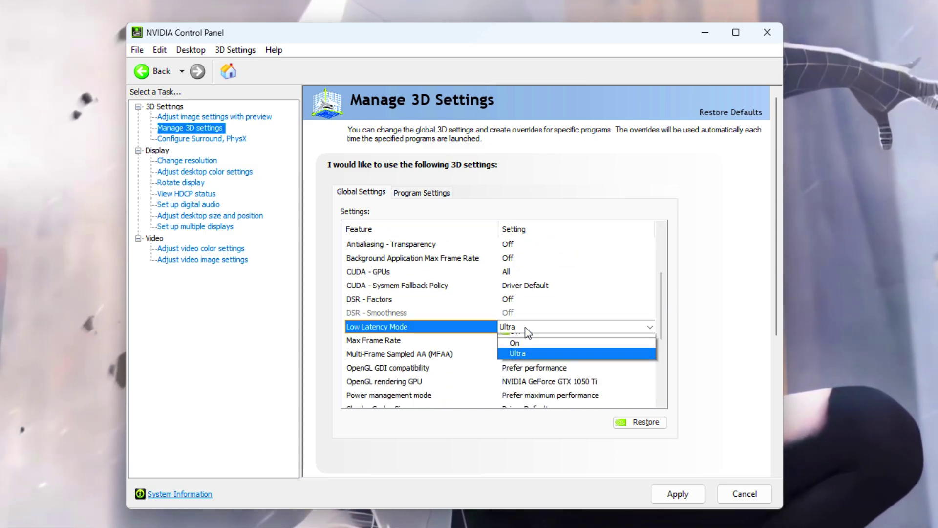
left_click(523, 362)
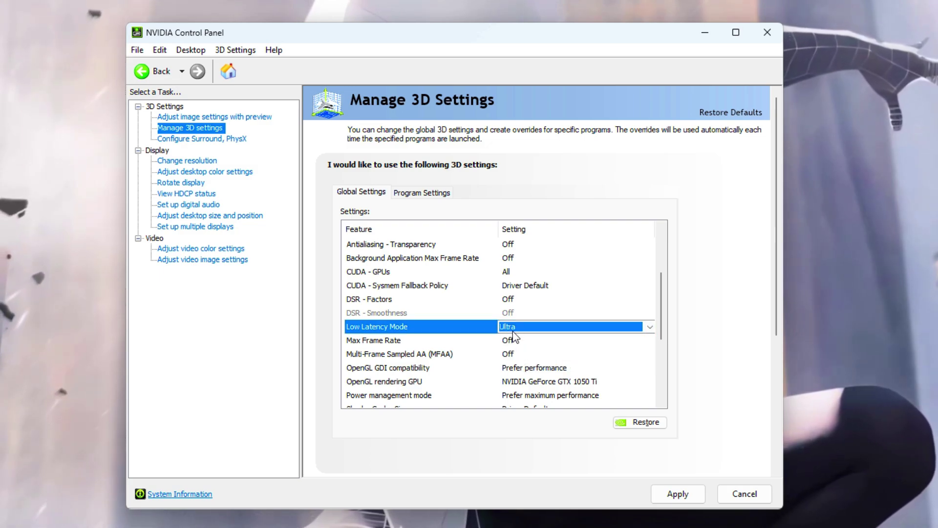
Set OpenGL GDI compatibility to Prefer performance and the OpenGL rendering GPU to NVIDIA GeForce GTX 1050 Ti
left_click(529, 368)
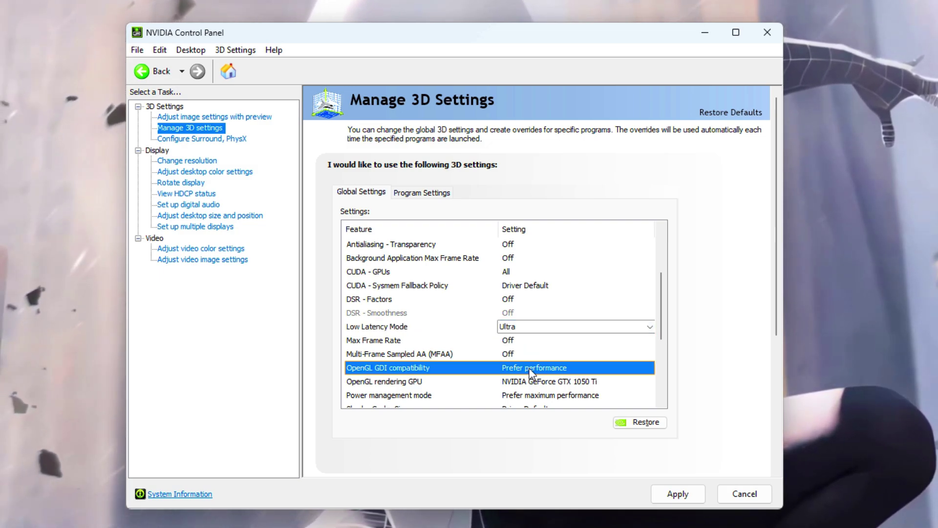
left_click(529, 369)
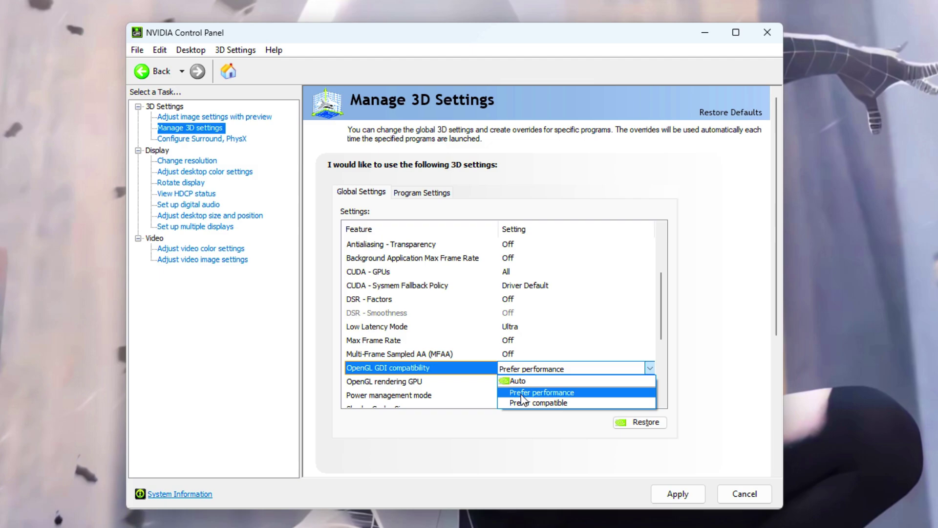
left_click(537, 392)
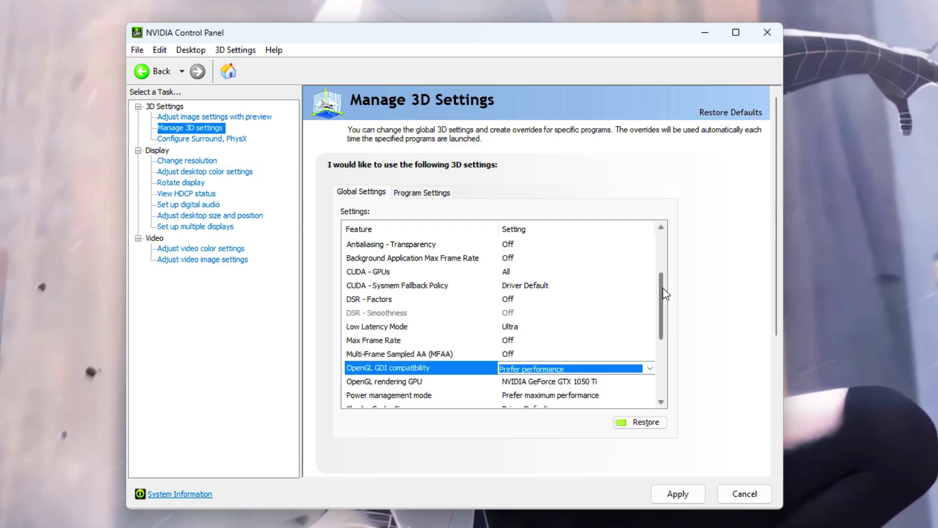
scroll(663, 288, "down", 2)
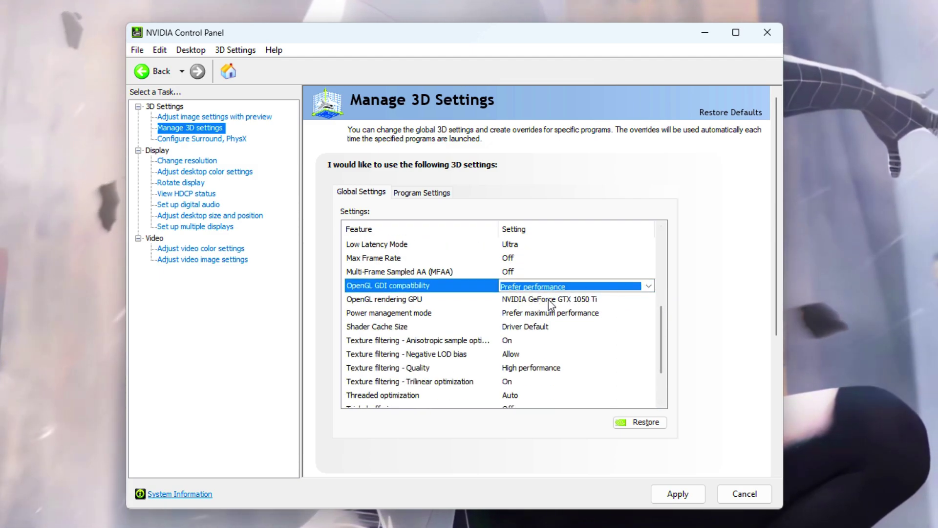
left_click(546, 300)
left_click(541, 301)
left_click(551, 324)
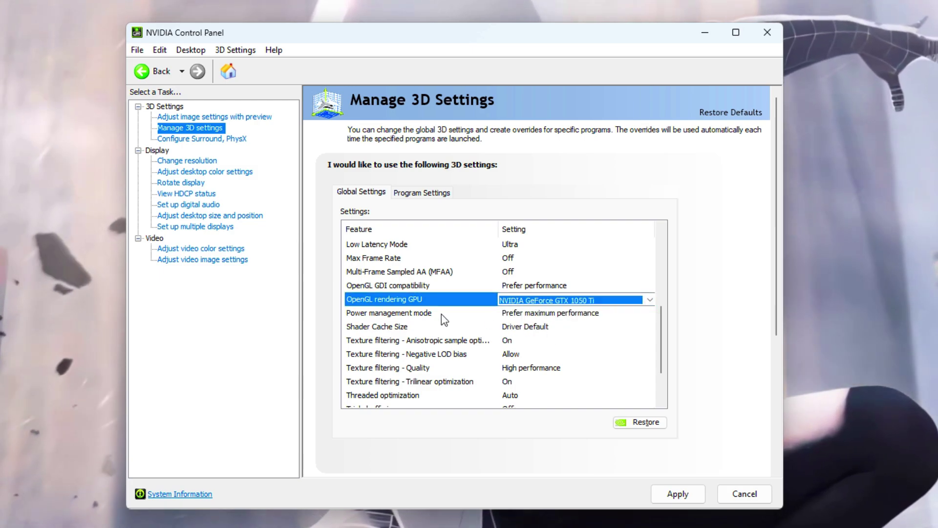
Set Power management mode to Prefer maximum performance and the texture filtering Negative LOD bias to Clamp
left_click(508, 313)
left_click(543, 313)
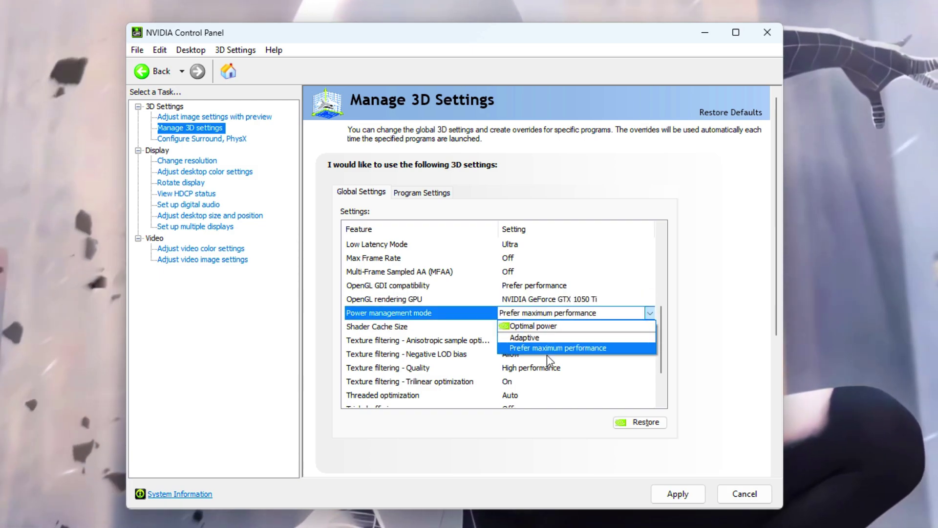
left_click(546, 348)
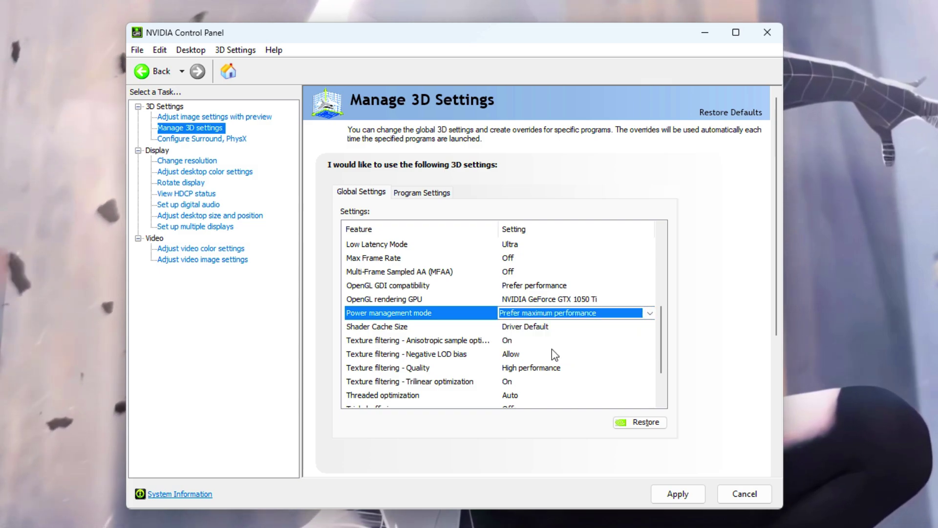
left_click(510, 354)
left_click(519, 354)
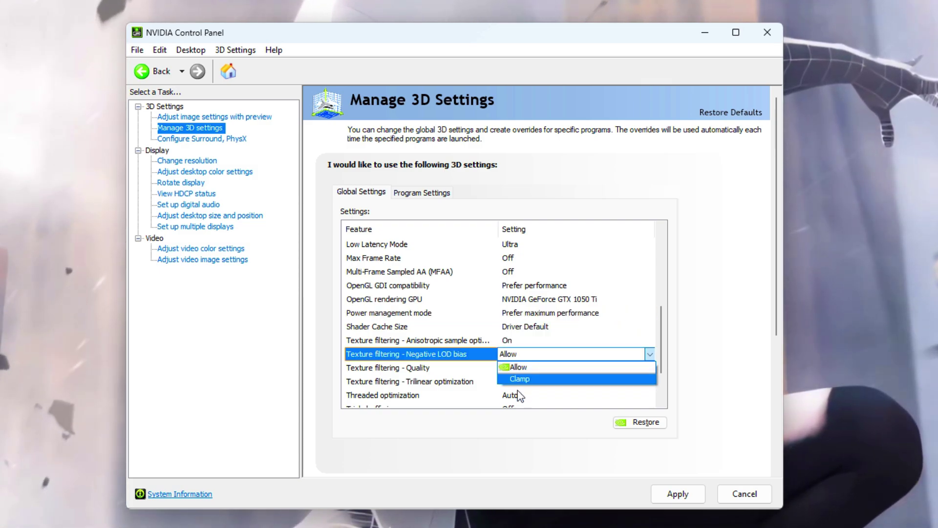
left_click(517, 379)
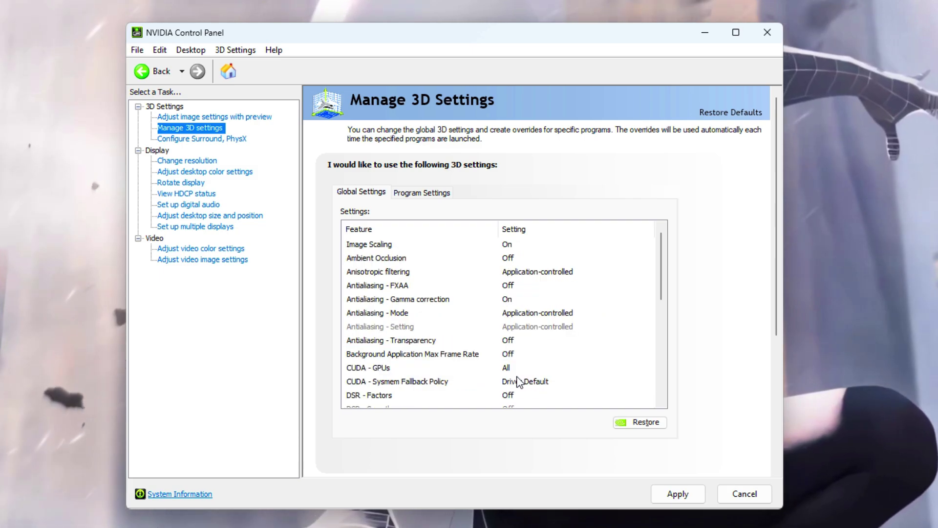
Set Texture filtering - Quality to High performance and Threaded optimization to Auto
scroll(518, 382, "down", 6)
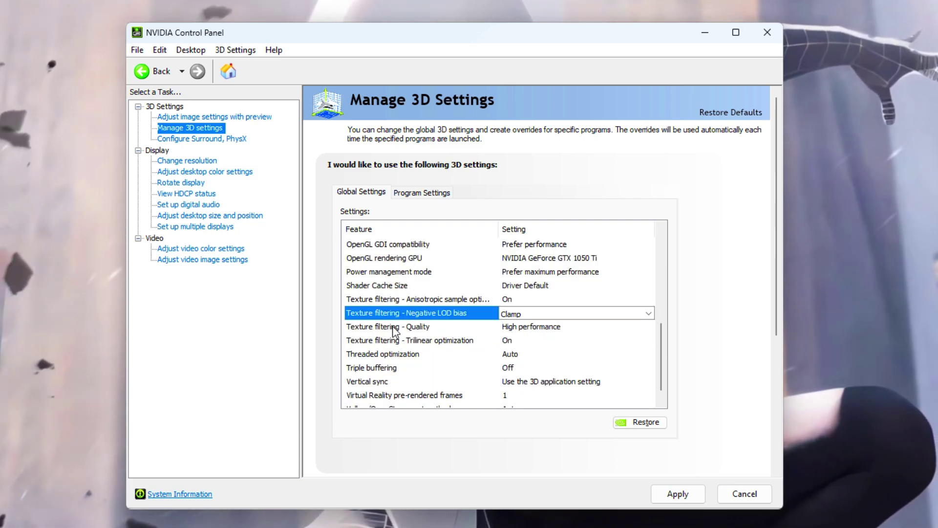
left_click(393, 328)
left_click(562, 326)
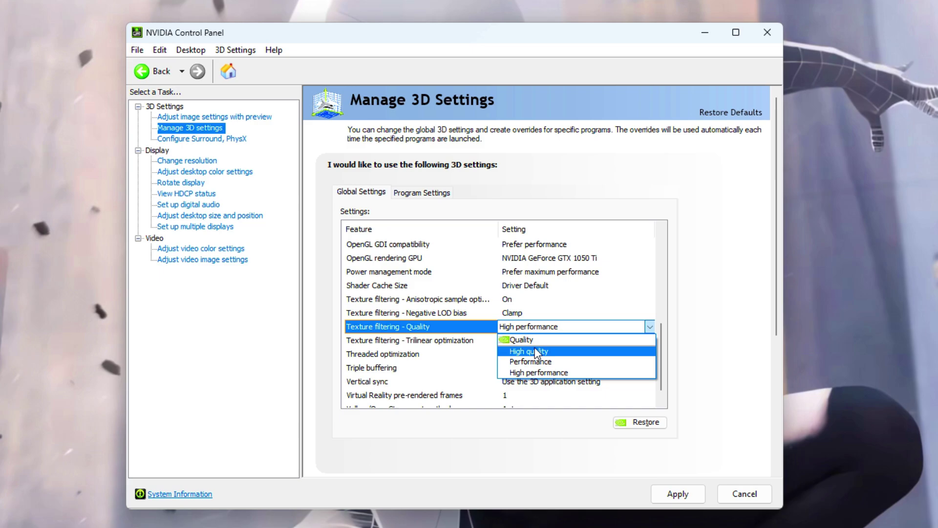
left_click(542, 372)
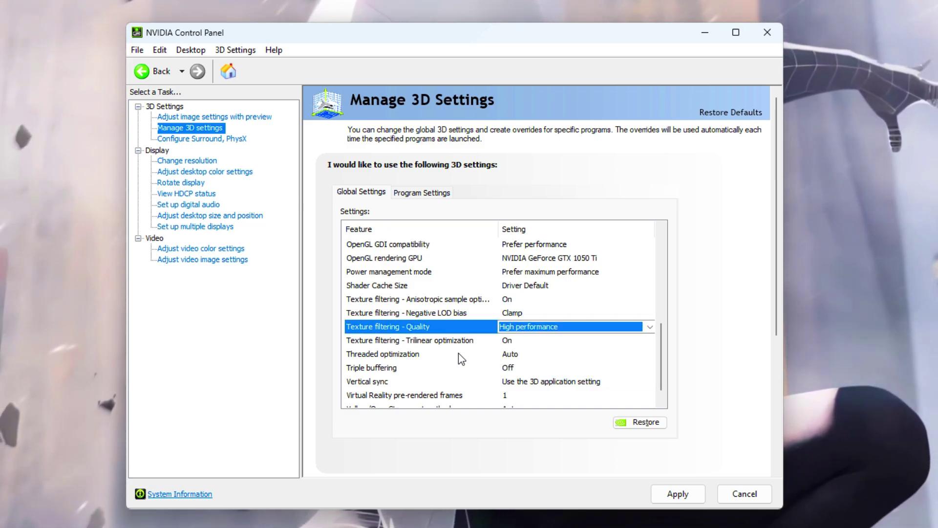
left_click(504, 354)
left_click(525, 359)
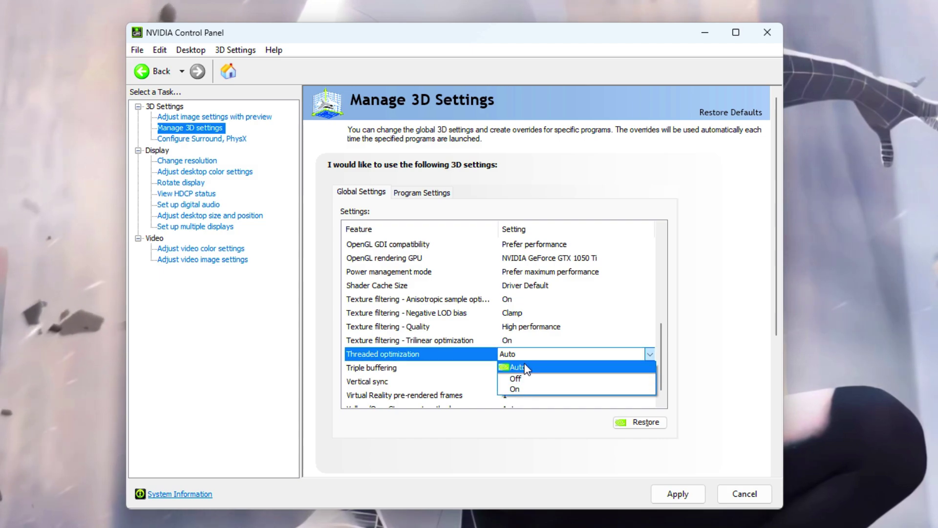
left_click(526, 368)
Set the Vulkan/OpenGL present method to Auto and apply the global 3D settings
scroll(657, 347, "down", 1)
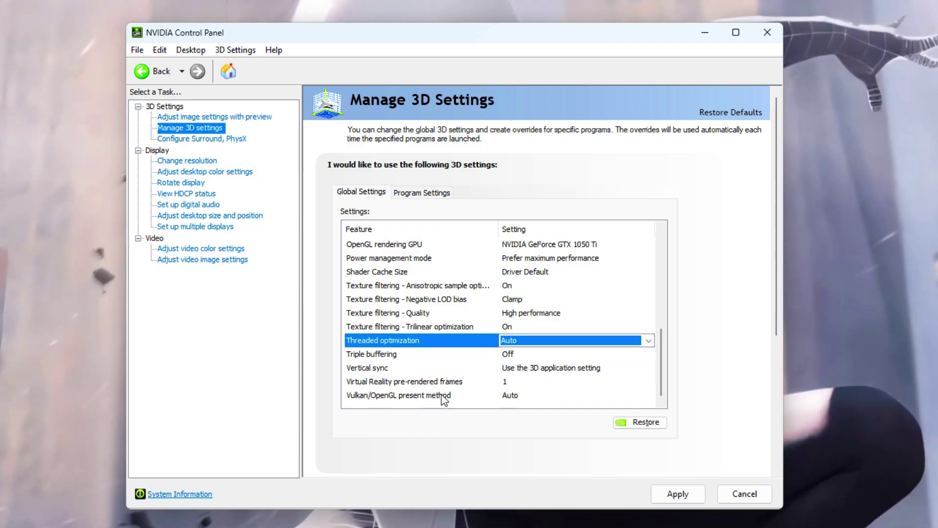
left_click(514, 395)
left_click(514, 396)
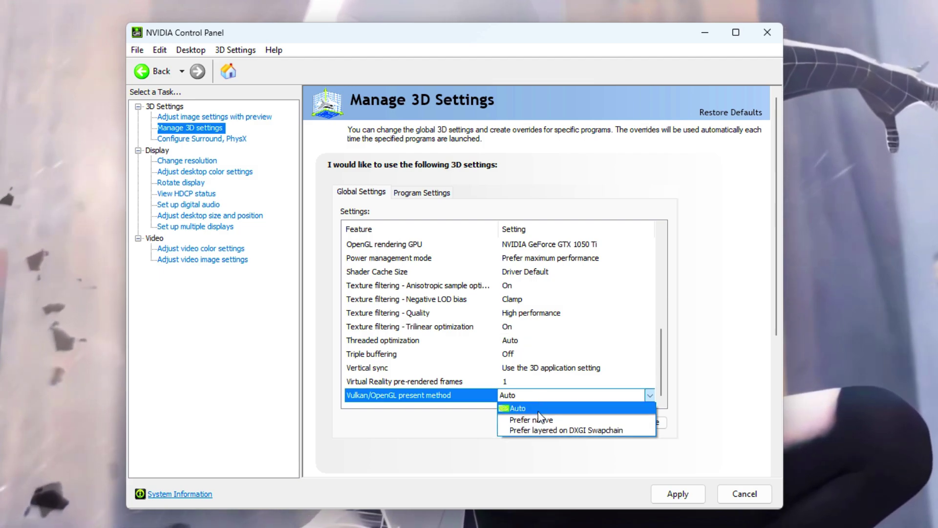
left_click(519, 409)
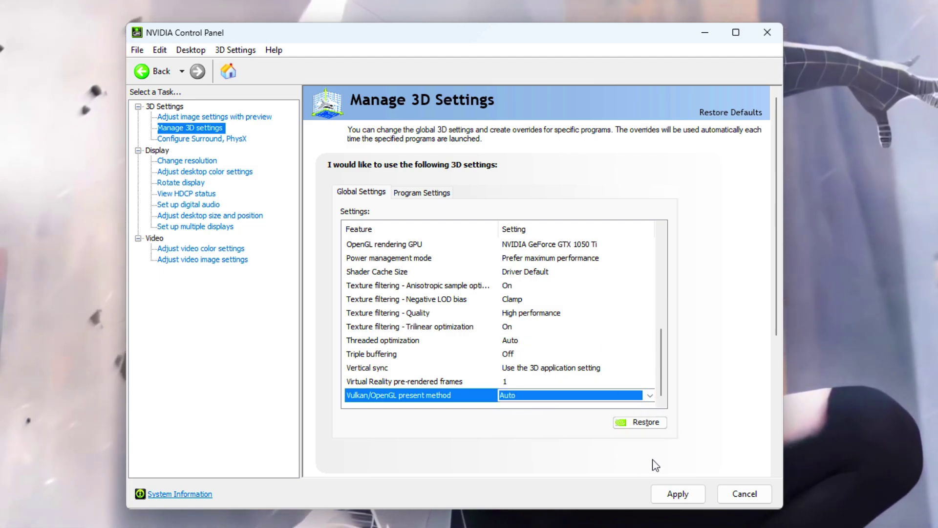
left_click(678, 495)
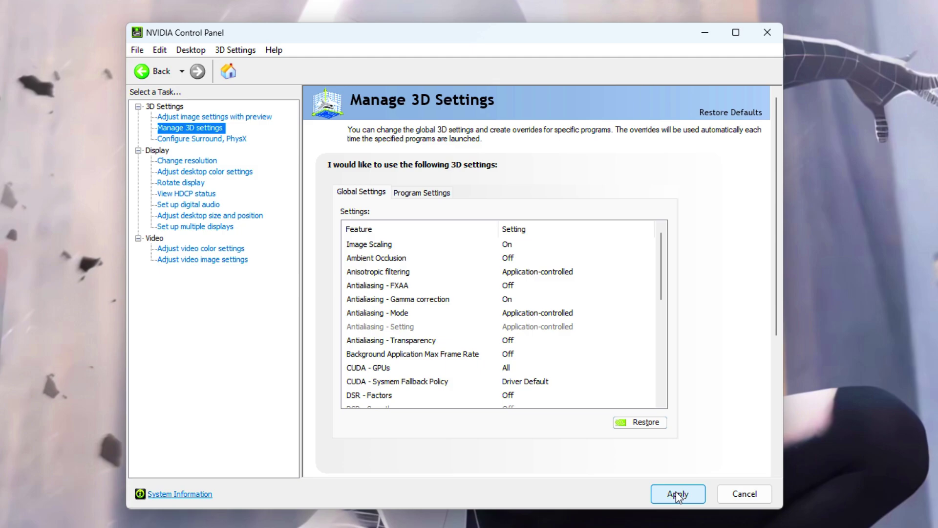
Start adding a program to the per-program 3D settings and browse to the file location of the GameLoop desktop shortcut
left_click(426, 195)
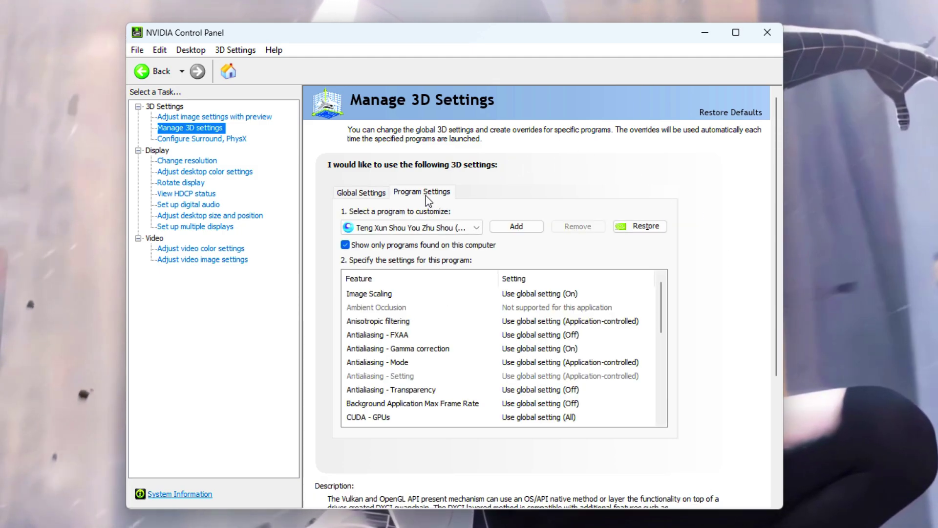
left_click(517, 226)
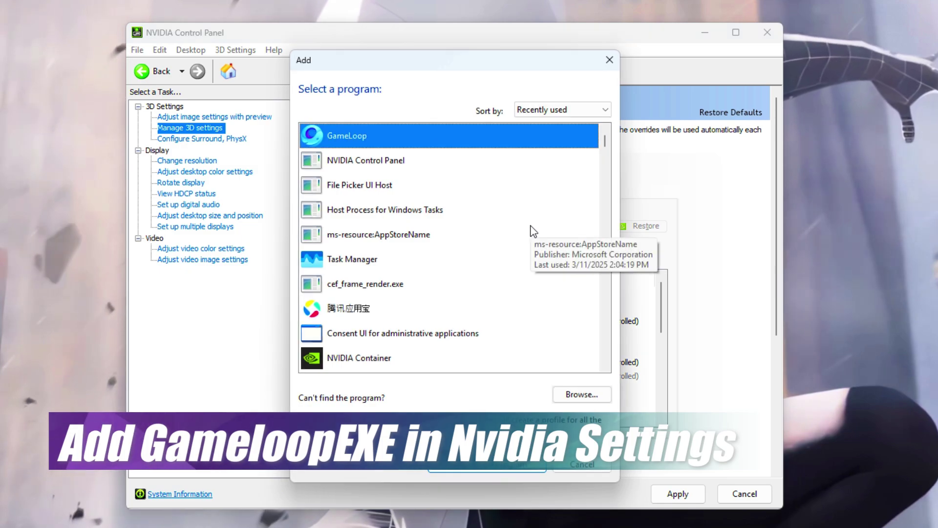
left_click(586, 394)
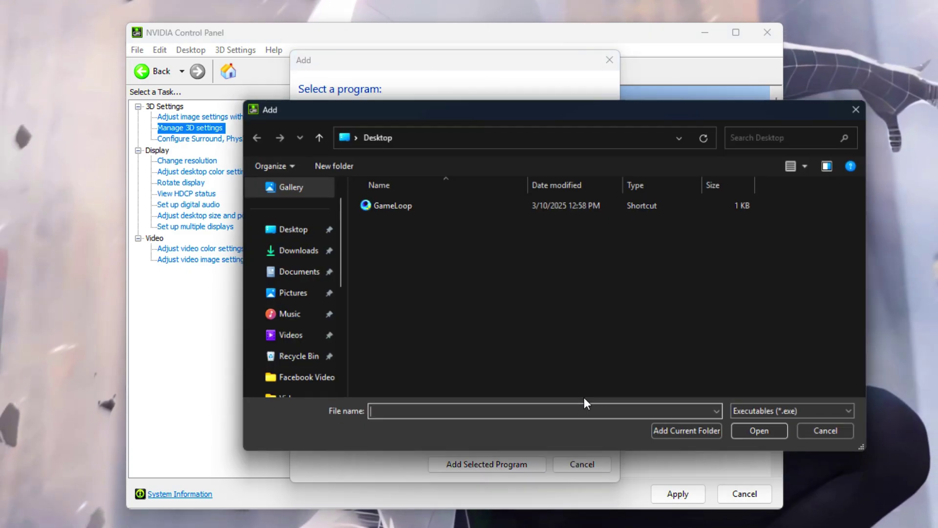
left_click(381, 203)
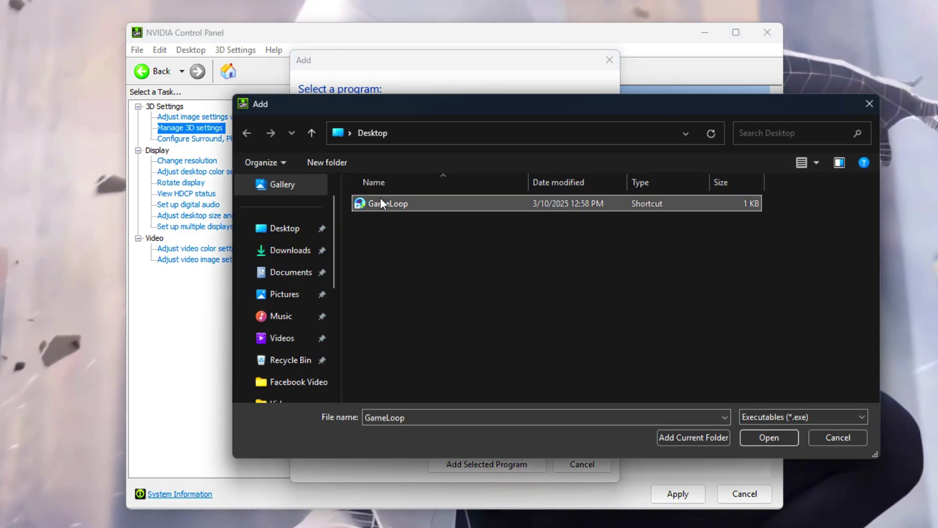
right_click(380, 197)
left_click(421, 246)
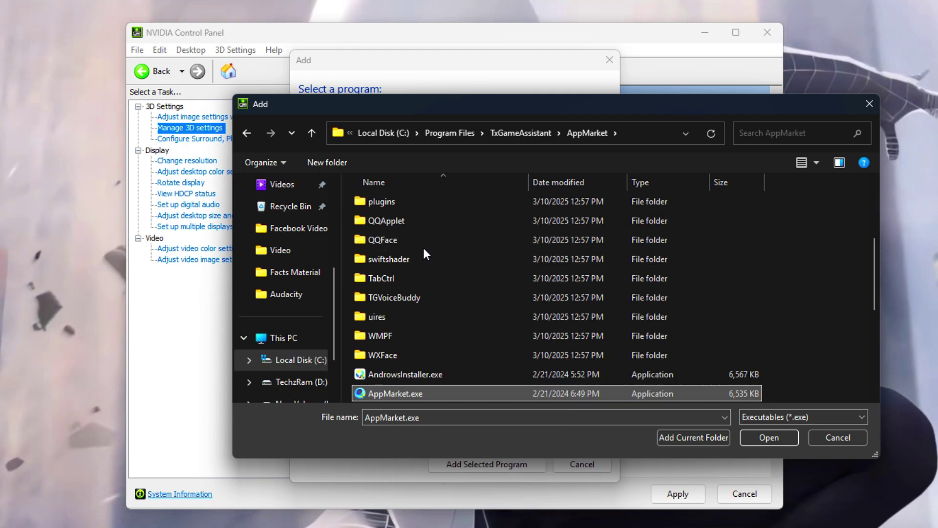
Choose AndroidEmulator.exe from the TxGameAssistant ui folder as the program to add to the 3D settings
left_click(522, 135)
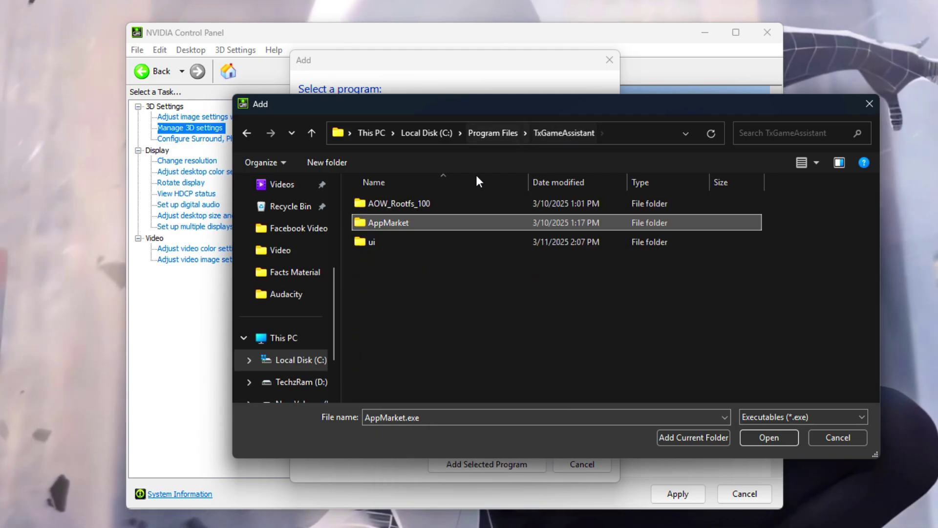
double_click(386, 241)
scroll(386, 241, "down", 3)
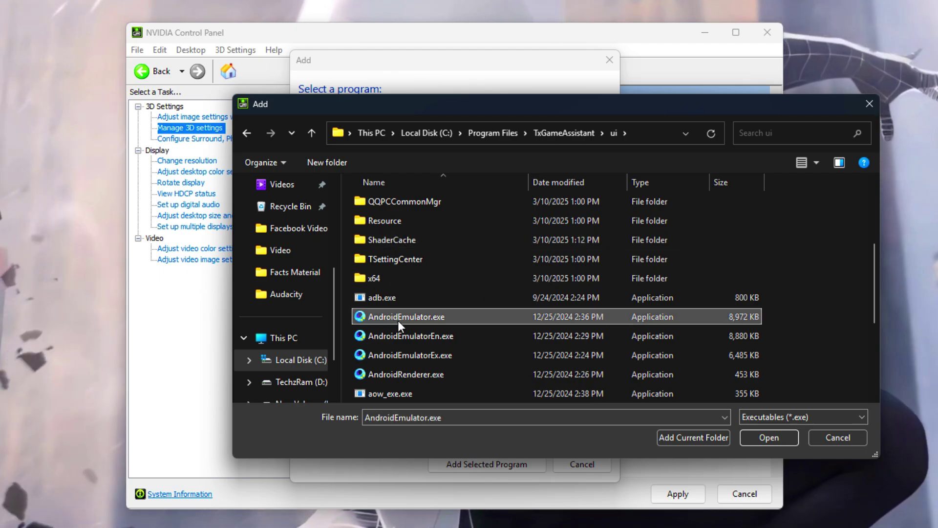
mouse_move(413, 317)
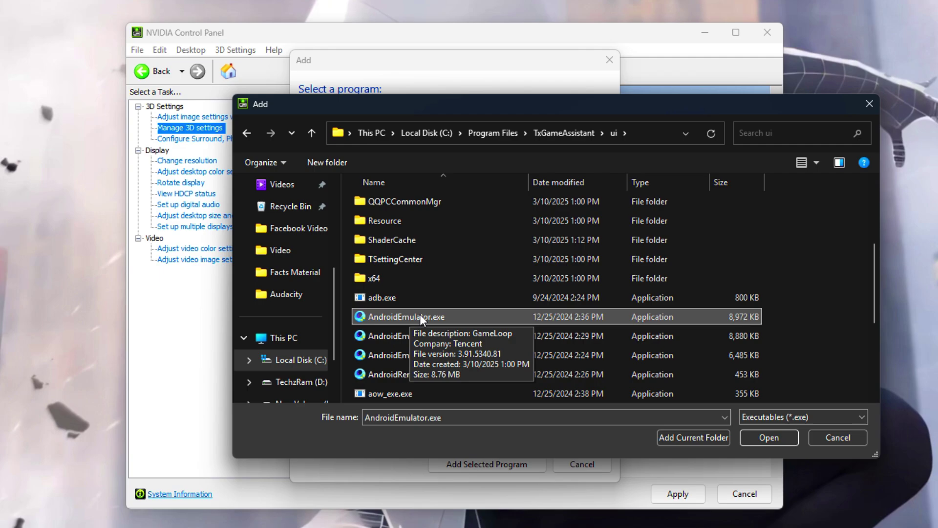
double_click(421, 317)
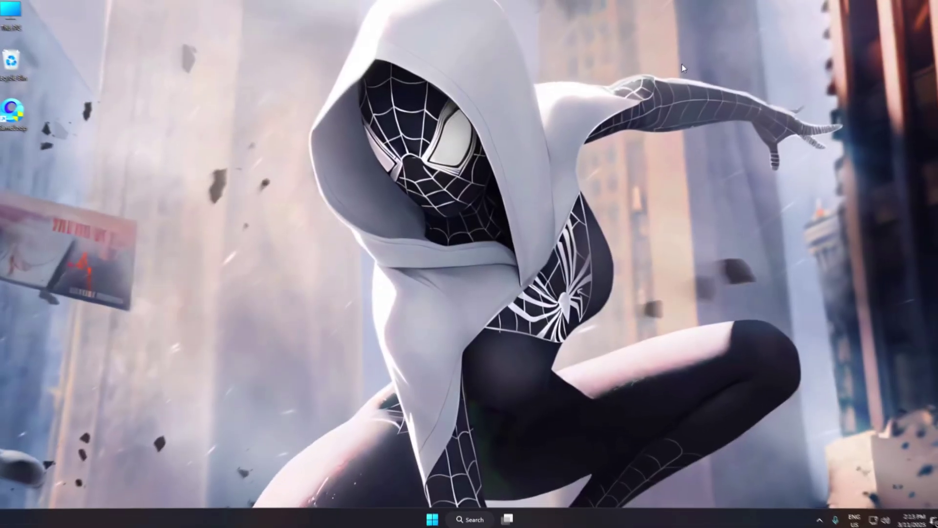
Launch GameLoop from the desktop and show PUBG MOBILE among the featured games on its home page
double_click(26, 115)
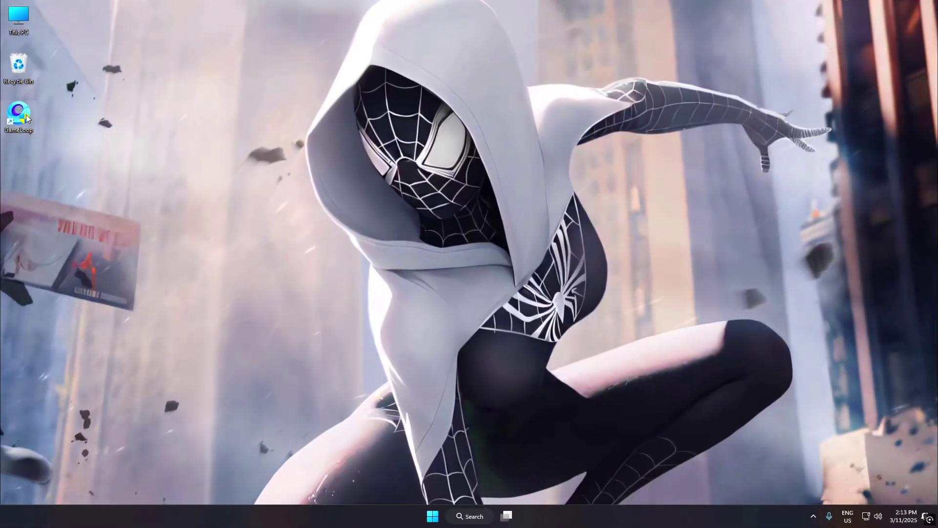
left_click(385, 342)
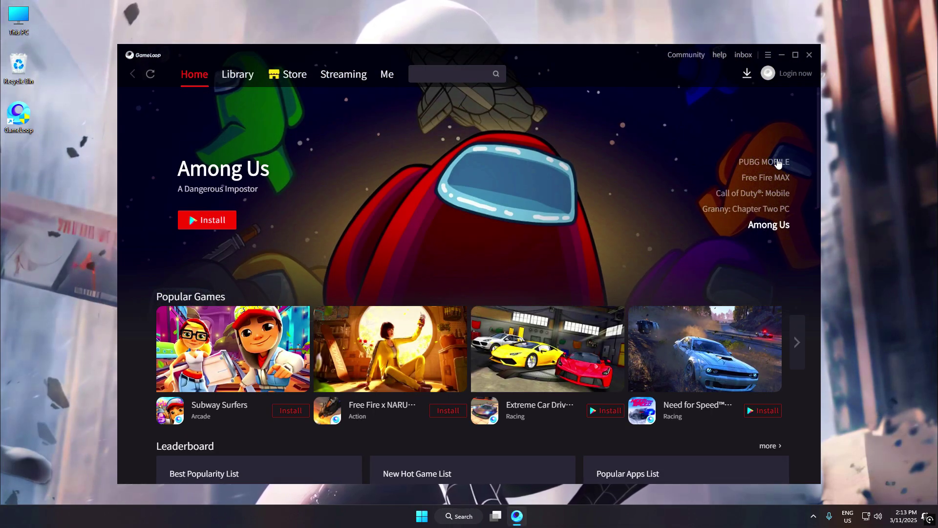
left_click(778, 163)
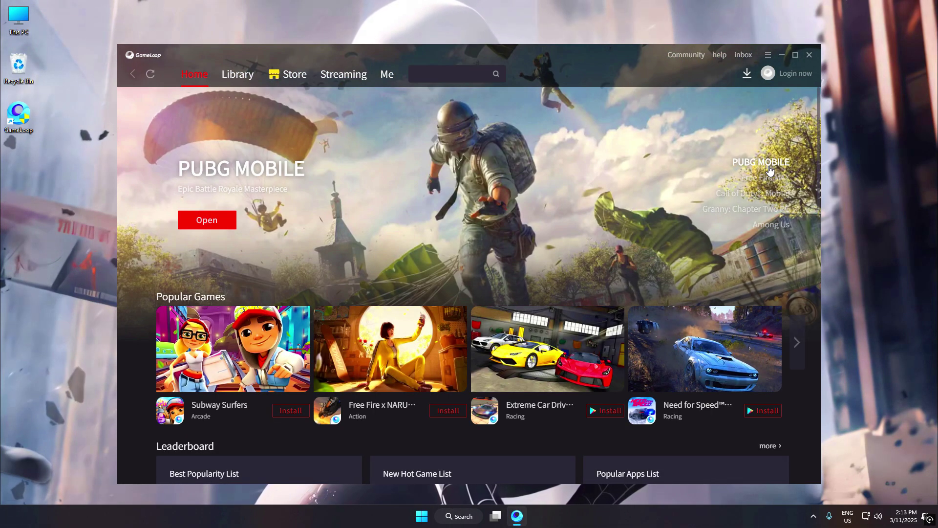
Launch PUBG MOBILE from the GameLoop home page and bring up the in-game Graphics settings
left_click(201, 222)
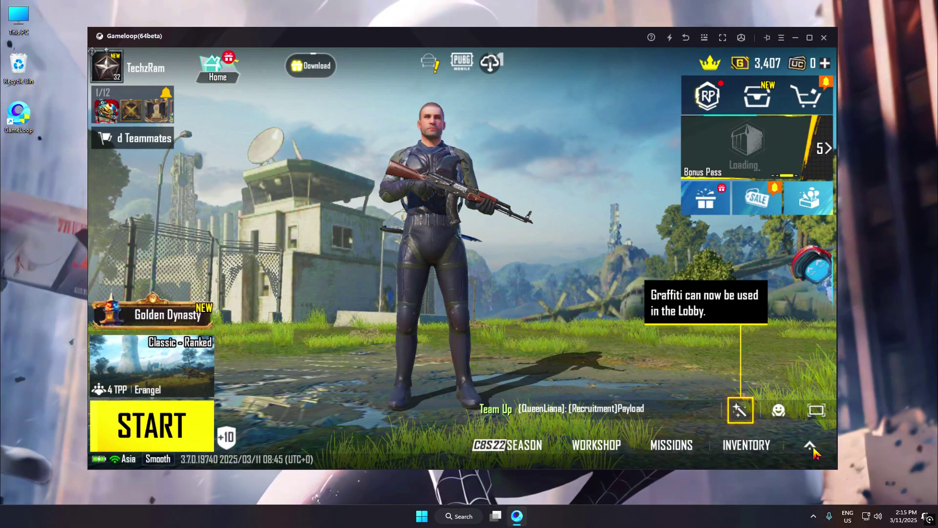
left_click(811, 447)
left_click(780, 105)
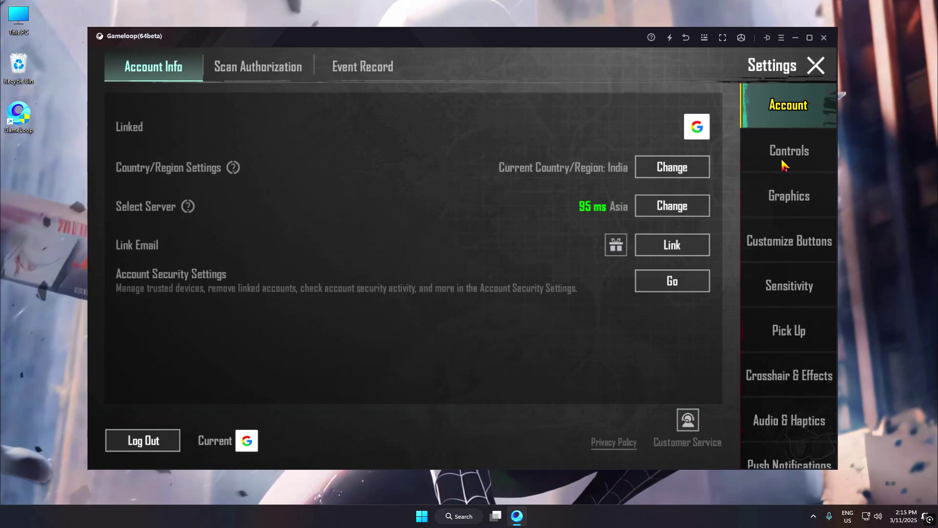
left_click(787, 215)
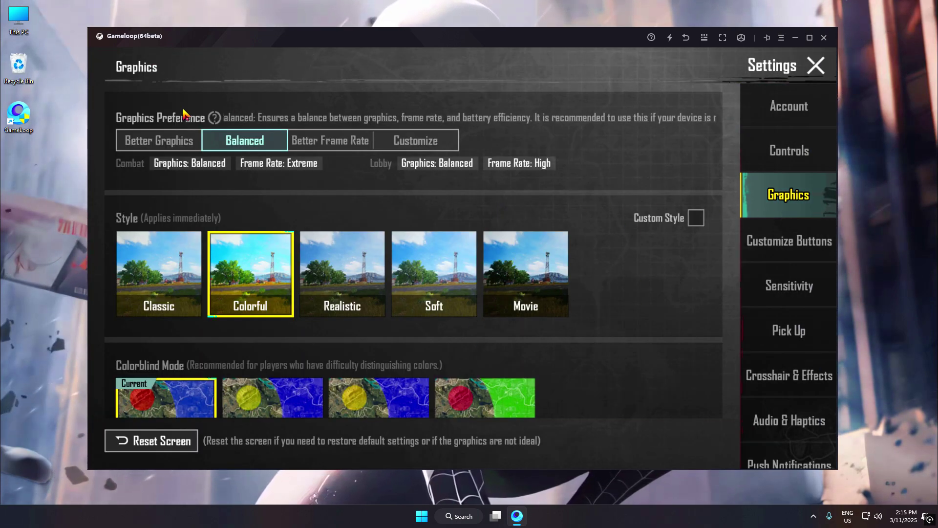
Switch the graphics preference to Customize and set Combat to Smooth graphics with an Extreme+ frame rate
left_click(405, 142)
left_click(505, 350)
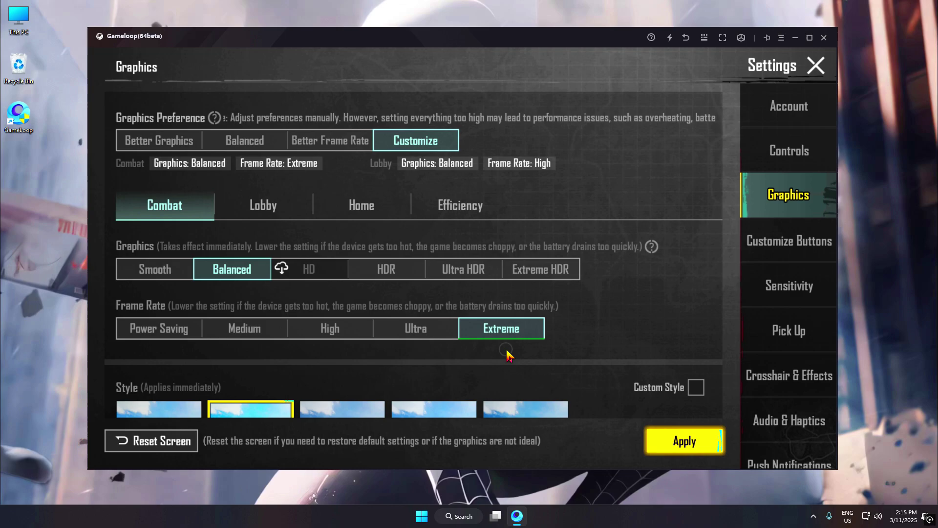
left_click(159, 277)
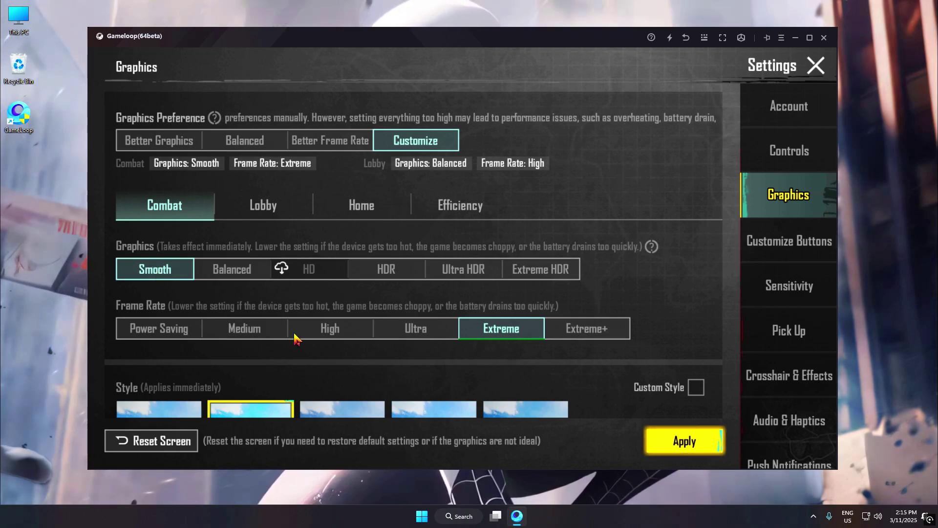
left_click(587, 330)
left_click(539, 351)
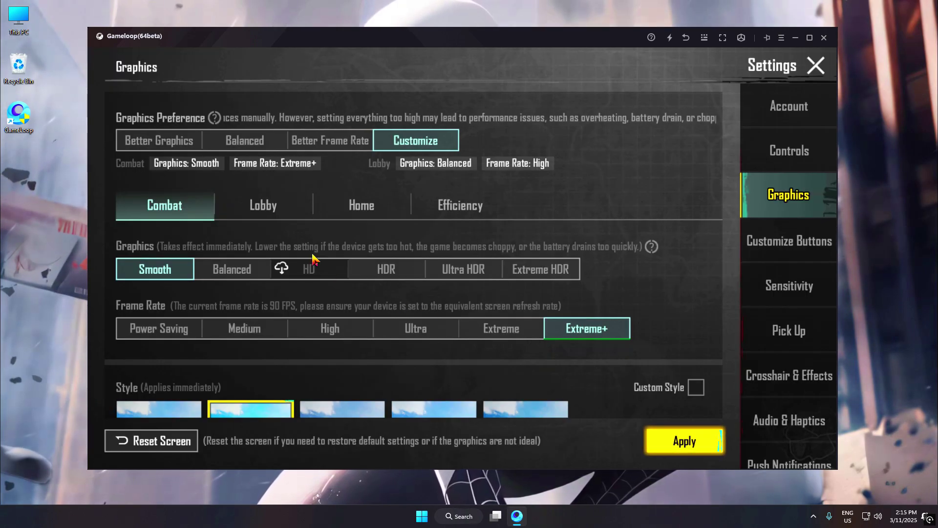
Set the Lobby graphics to Smooth and the Lobby frame rate to Extreme+
left_click(244, 215)
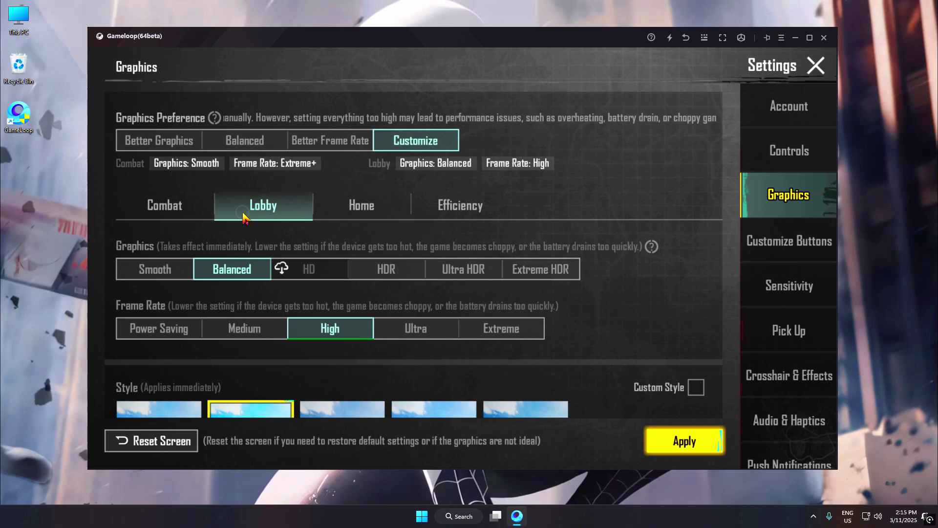
left_click(155, 268)
left_click(589, 329)
left_click(516, 342)
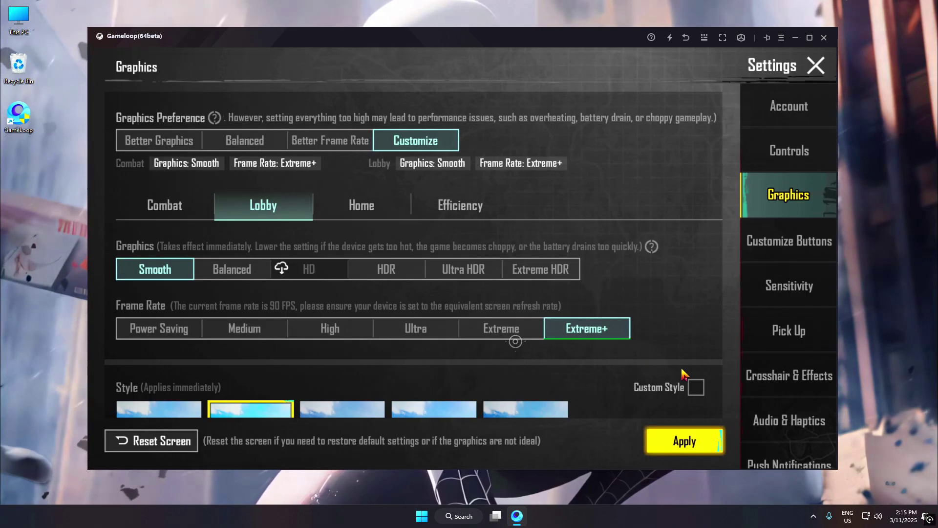
Review the colorblind, brightness, Home and Efficiency options in the graphics settings and return to the game lobby
left_click_drag(705, 368, 695, 262)
left_click_drag(696, 389, 683, 297)
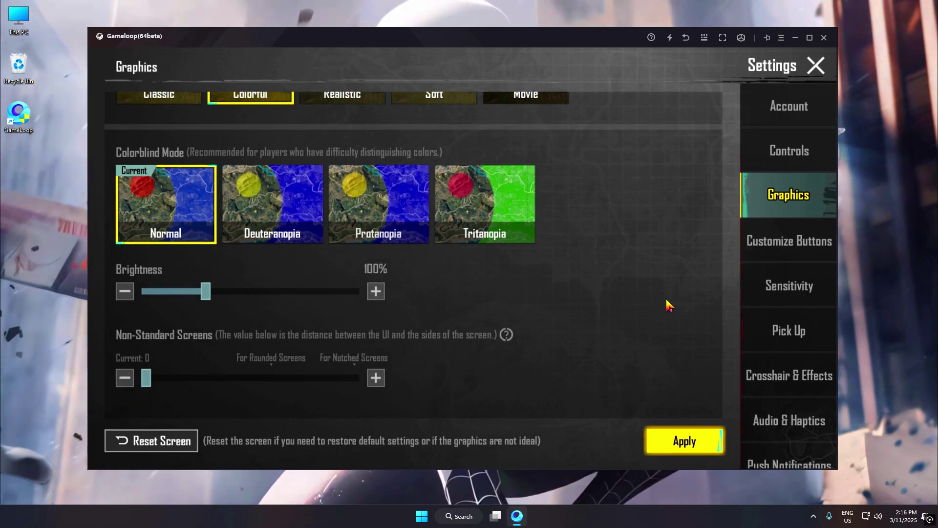
scroll(423, 220, "up", 8)
left_click(344, 207)
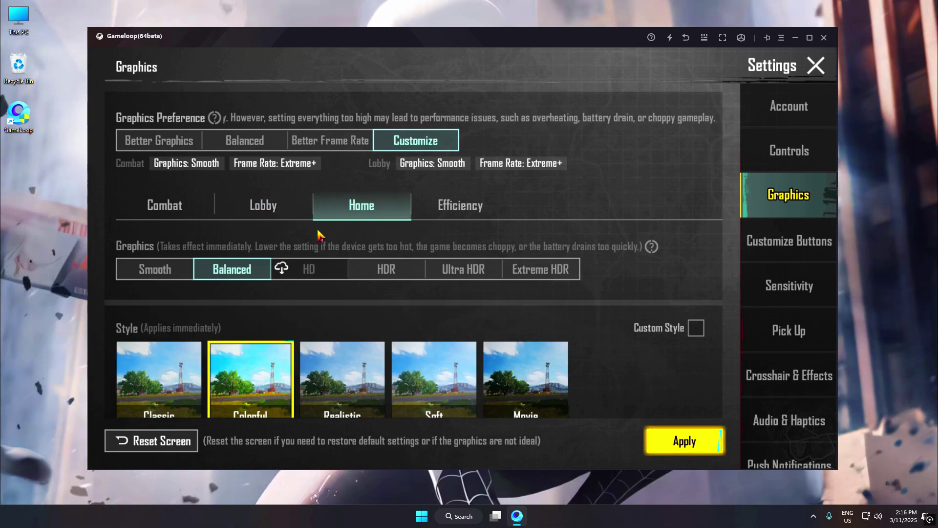
left_click(453, 212)
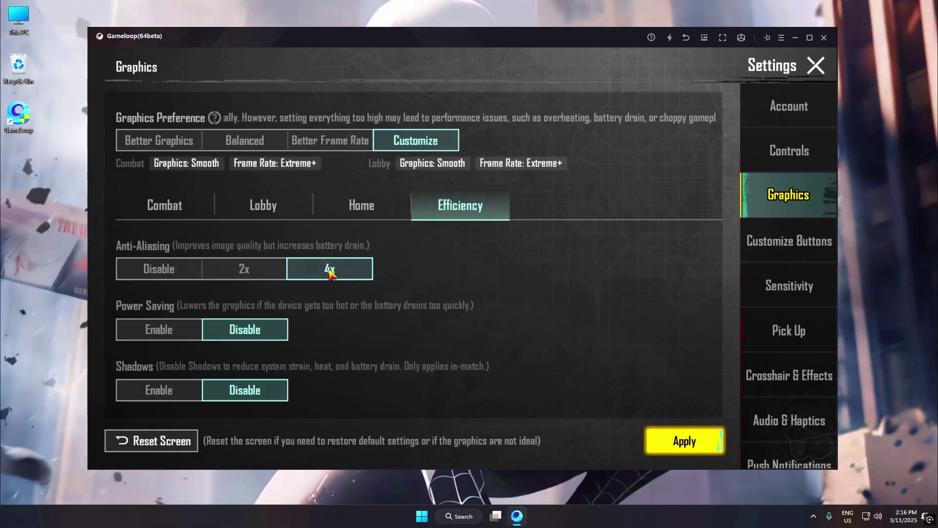
scroll(397, 312, "down", 5)
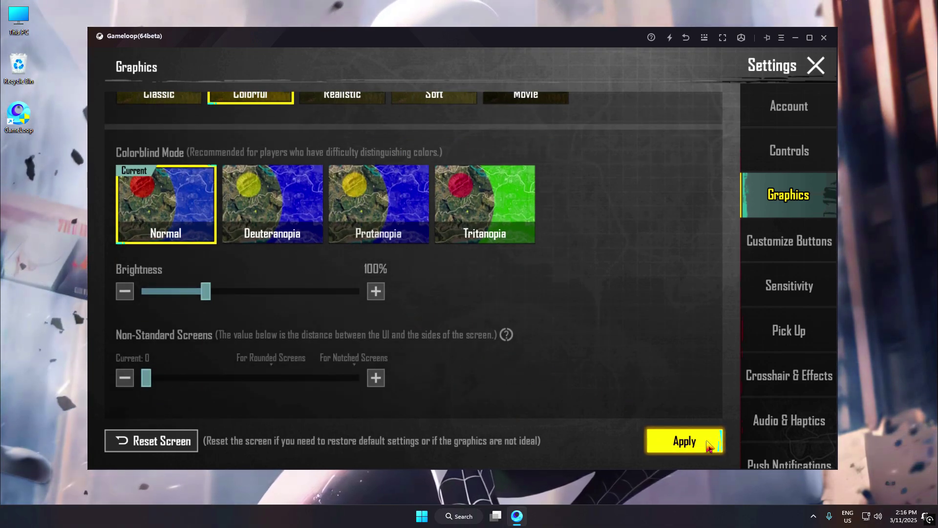
left_click(815, 66)
left_click(448, 263)
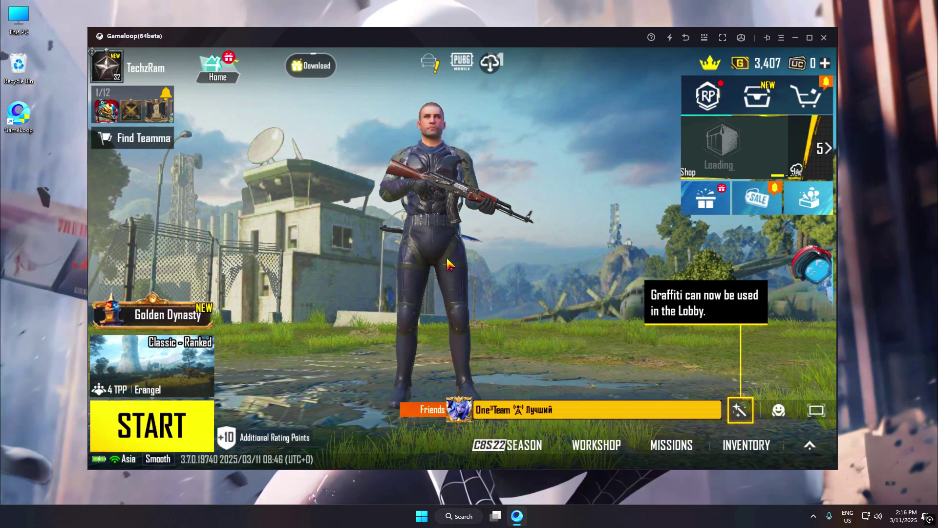
Choose the Arena category under Unranked in the game mode selection and start matchmaking from the lobby
left_click(155, 370)
left_click(161, 264)
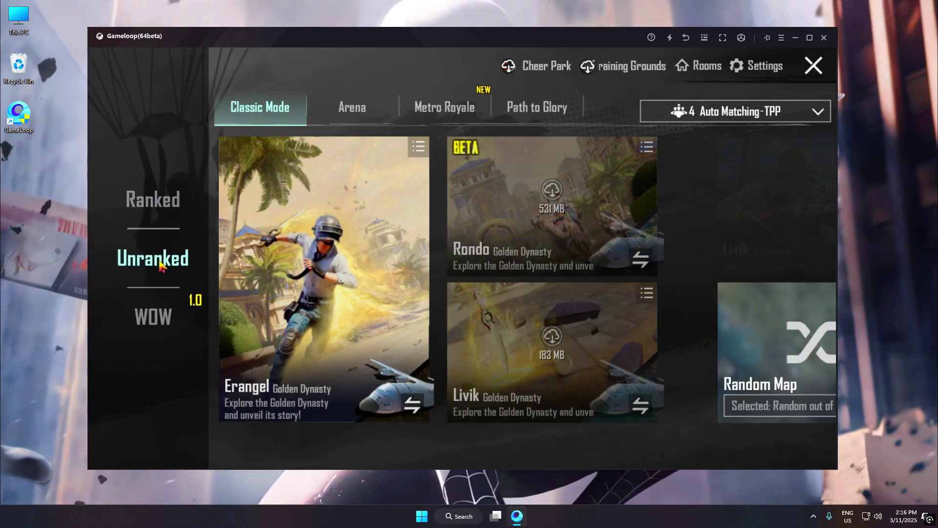
left_click(352, 107)
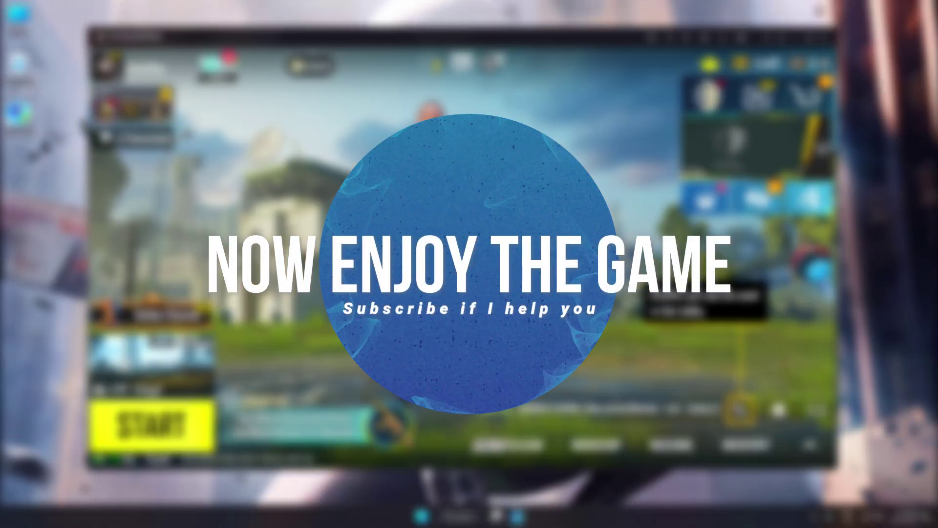
left_click(152, 425)
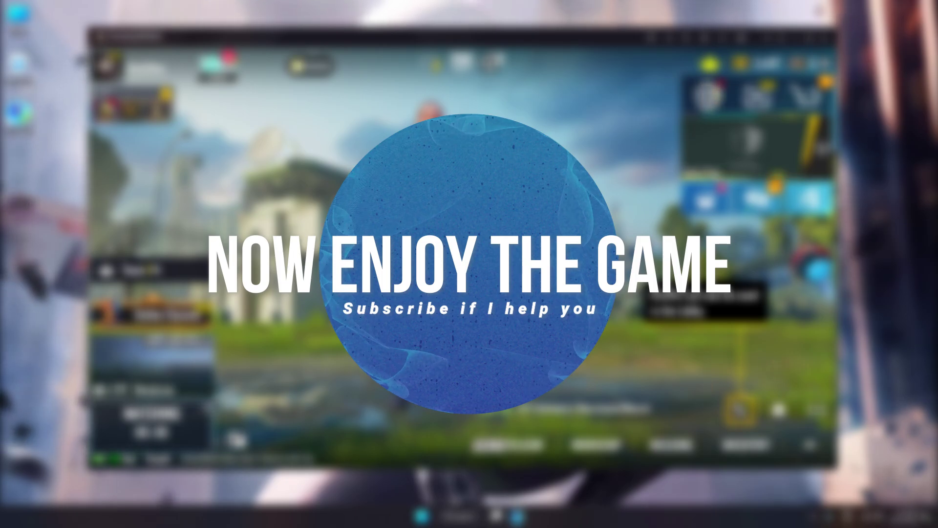